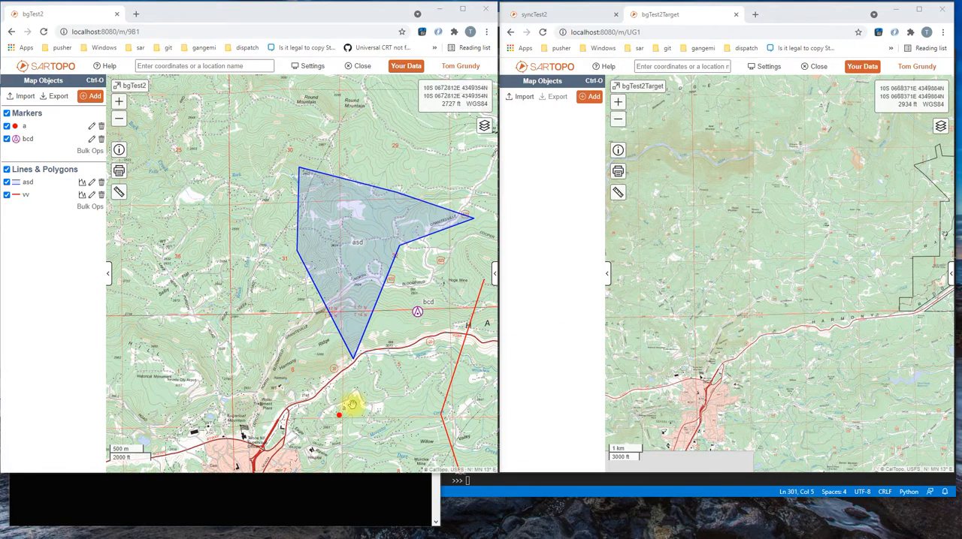
- Run the sartopo_bg.py script with Python in PowerShell, and bring the bgTest2 and bgTest2Target map windows back to the front
click(366, 505)
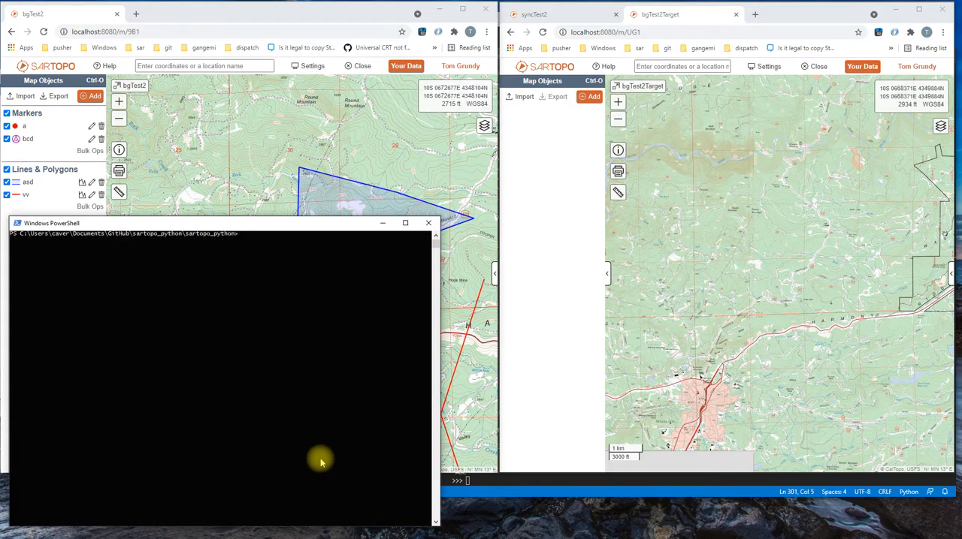
key(Up)
key(Up)
key(Return)
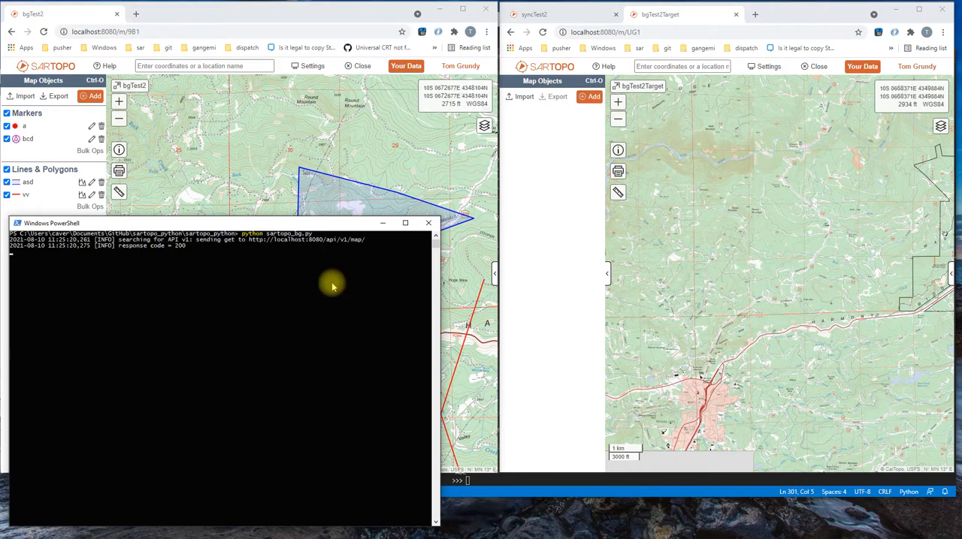
click(292, 16)
click(798, 16)
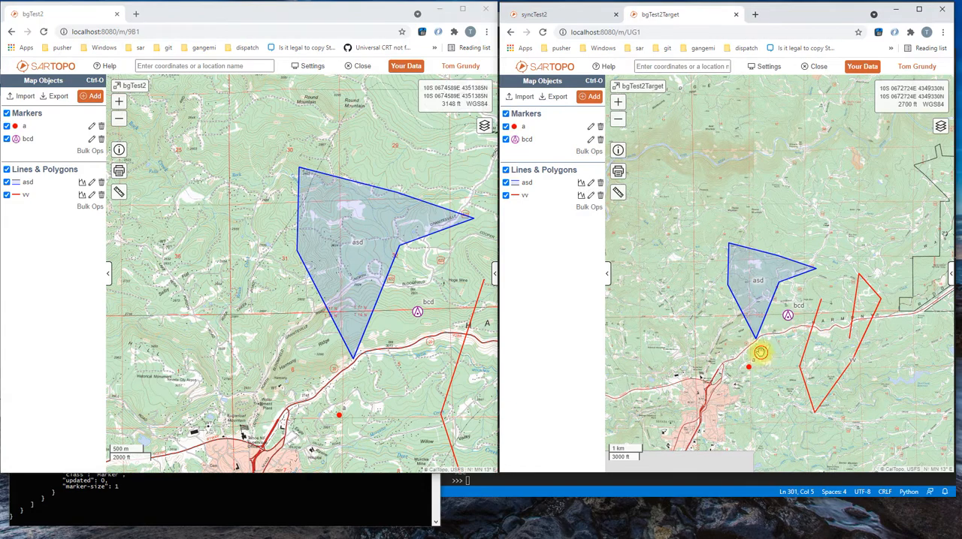
drag(760, 358, 737, 289)
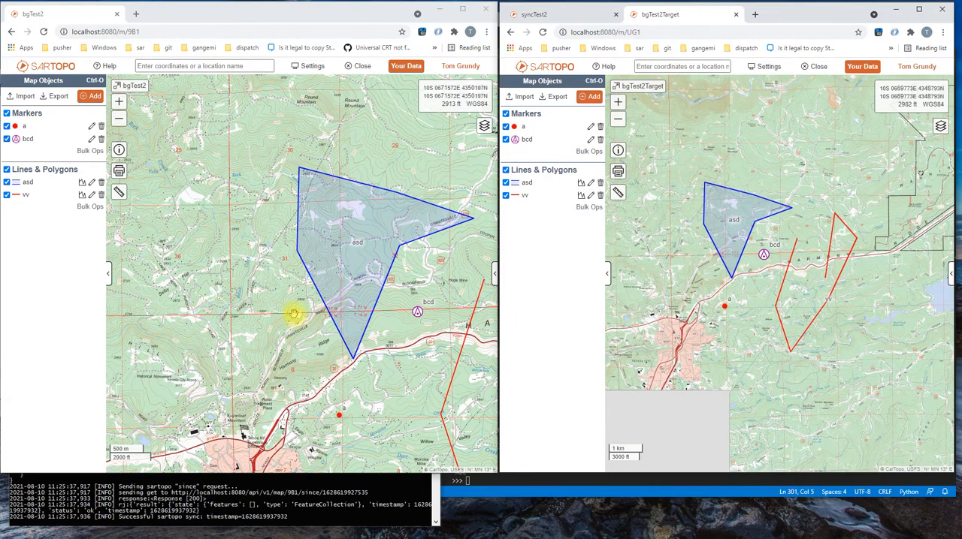
- Change the label of the asd polygon in bgTest2 to asdcde and its color to green
click(344, 280)
click(303, 230)
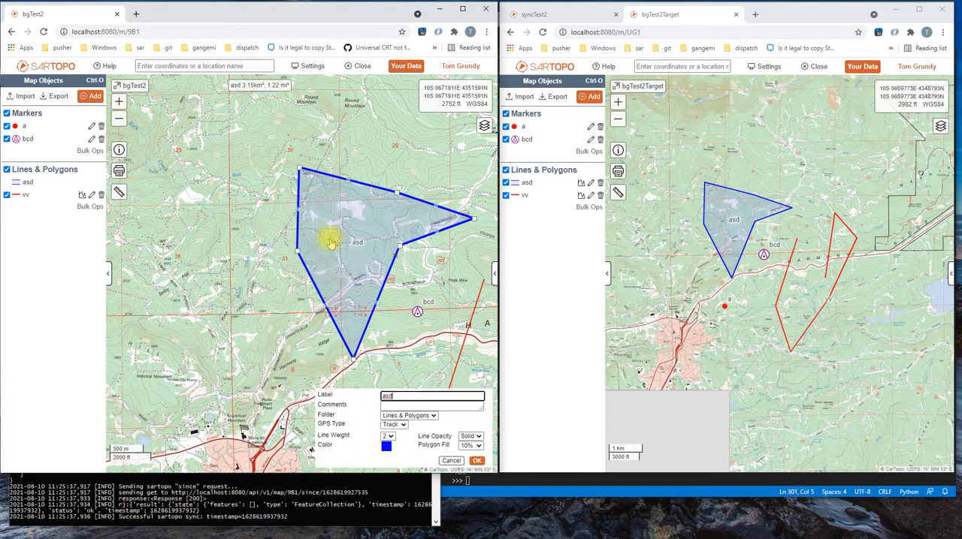
text(cde)
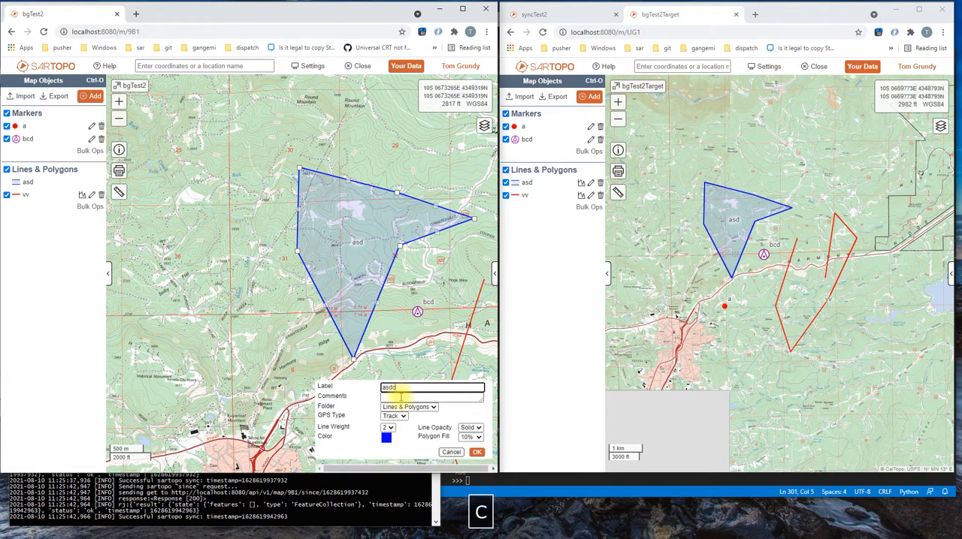
click(385, 437)
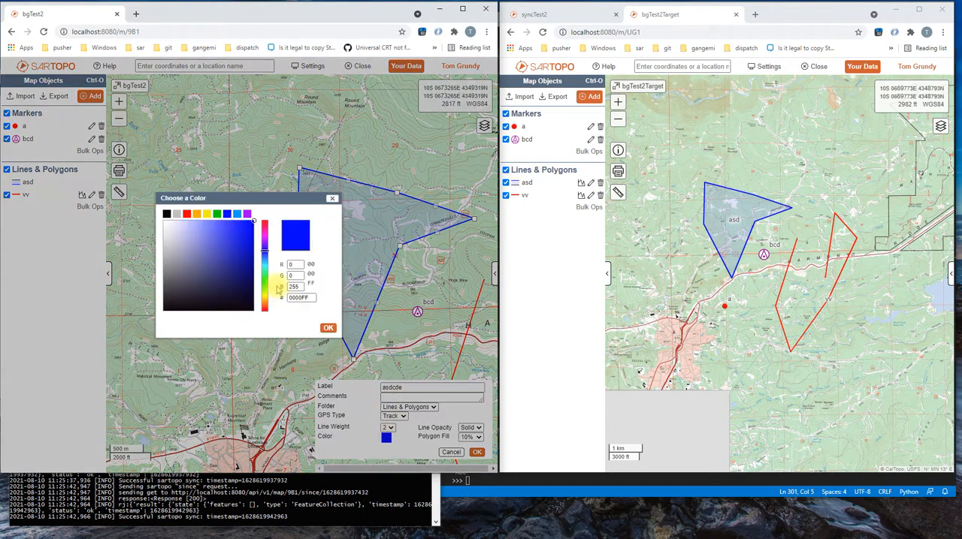
click(220, 212)
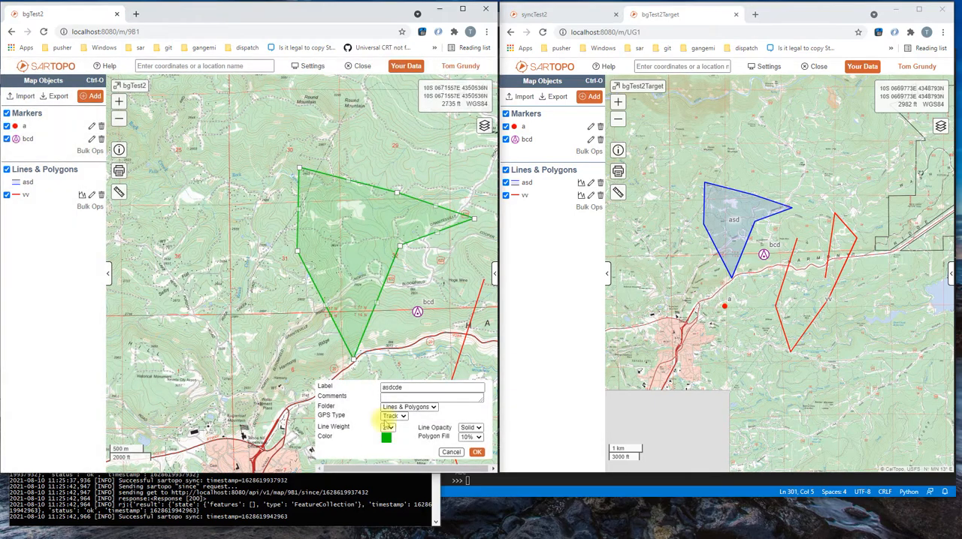
- Set the polygon's fill to 30%, move its inner vertex outward to near the bcd marker, and save the polygon
click(471, 437)
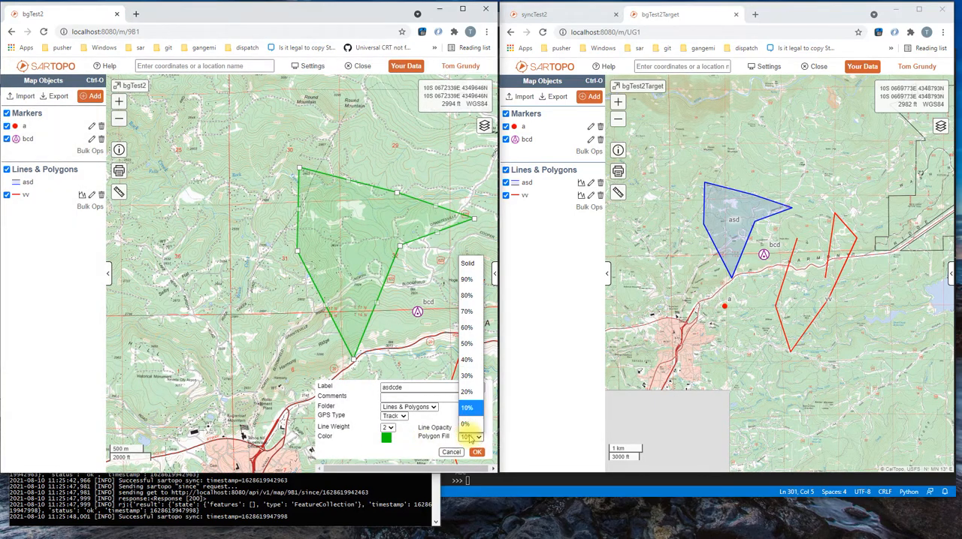
click(466, 377)
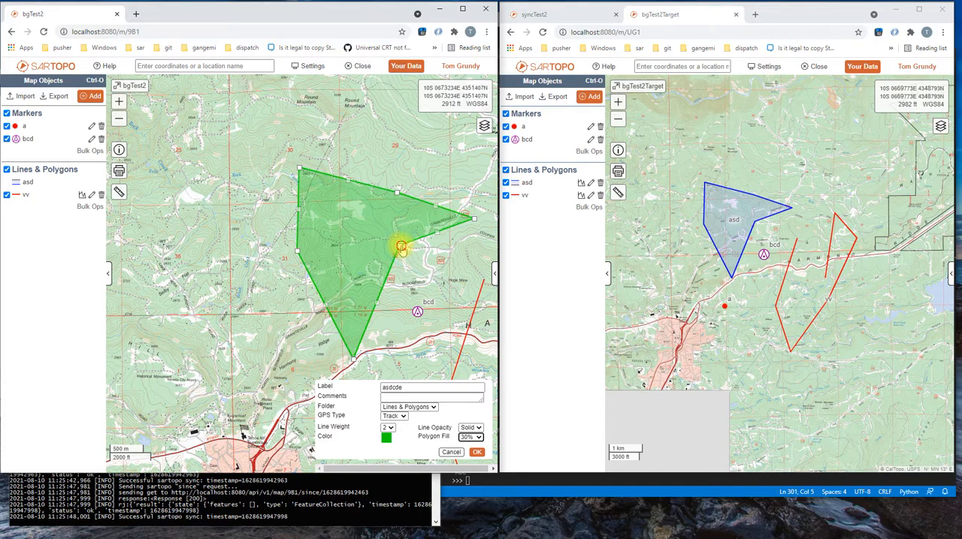
drag(399, 250, 417, 307)
click(477, 453)
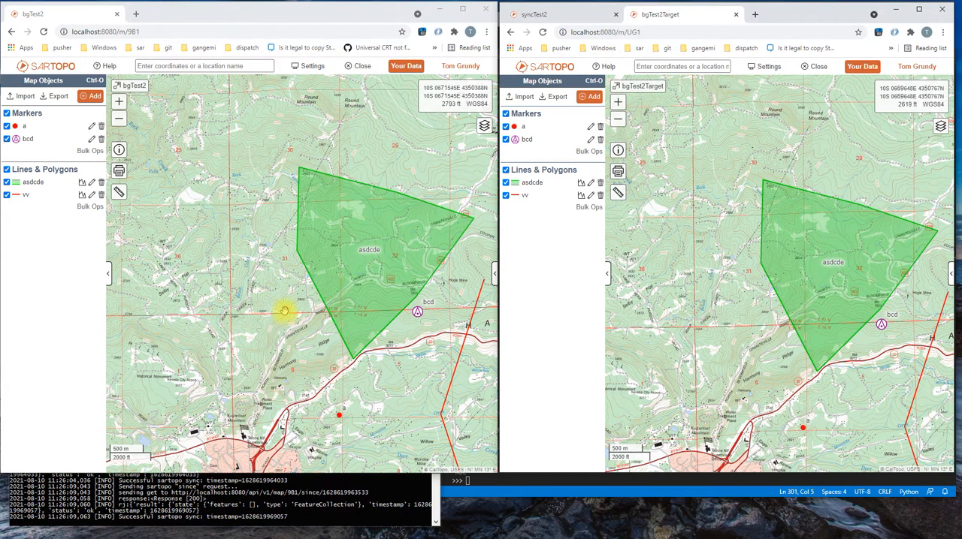
scroll(282, 300, up, 1)
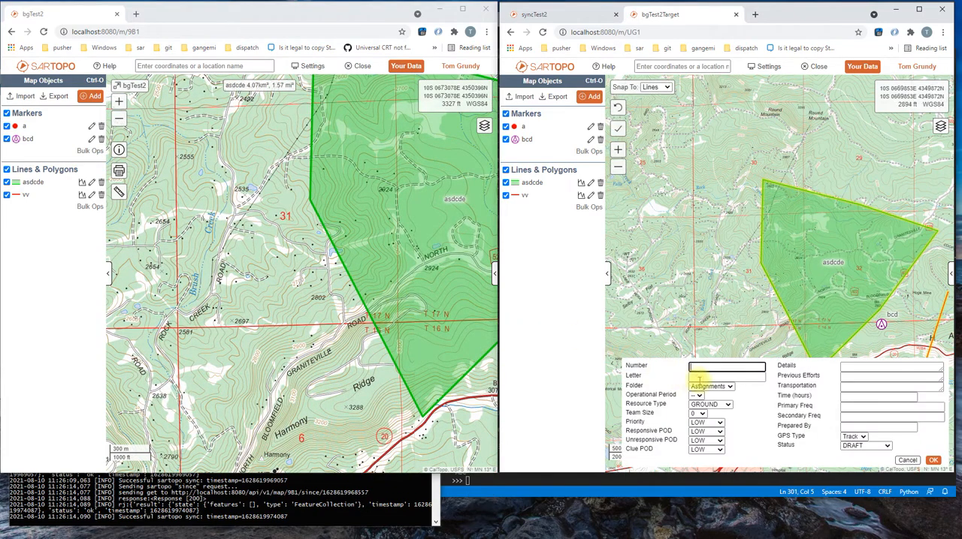
click(907, 461)
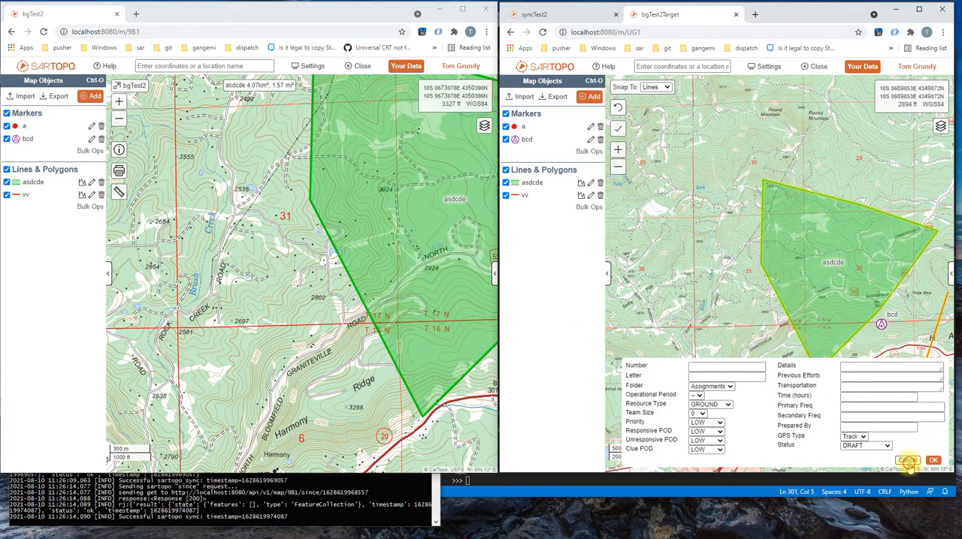
click(322, 16)
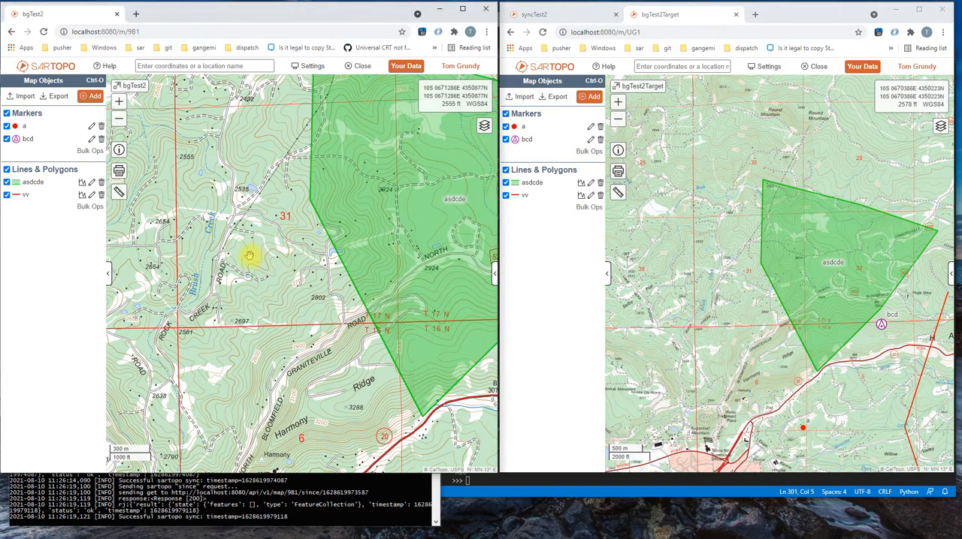
- Add a four-sided assignment of about 0.39 km² with letter AA in bgTest2, west of the asdcde polygon
key(a)
click(248, 375)
text(AA)
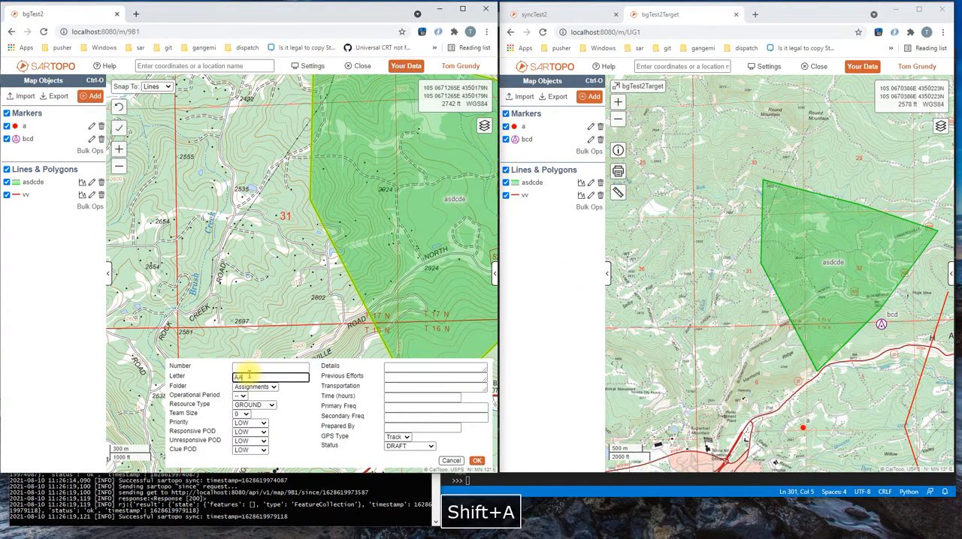
click(254, 241)
click(185, 277)
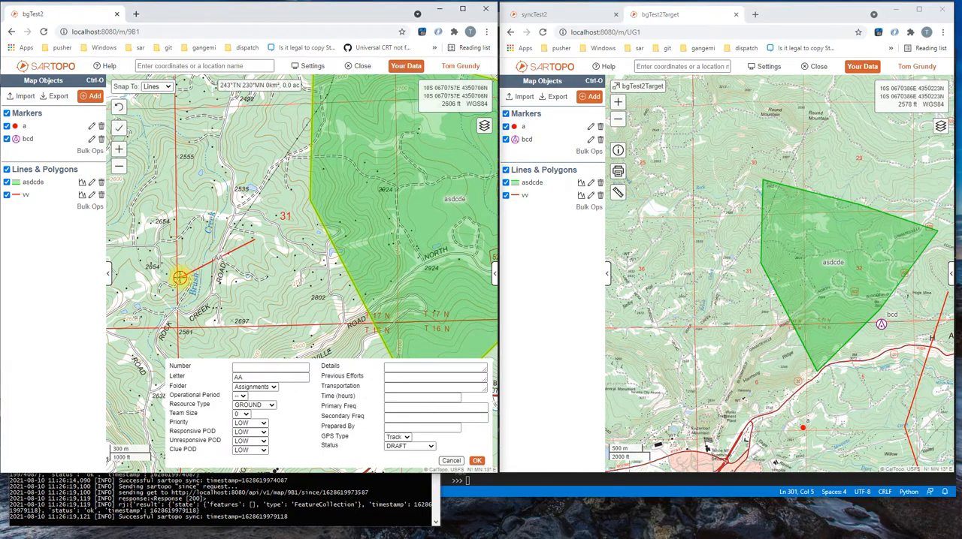
click(213, 347)
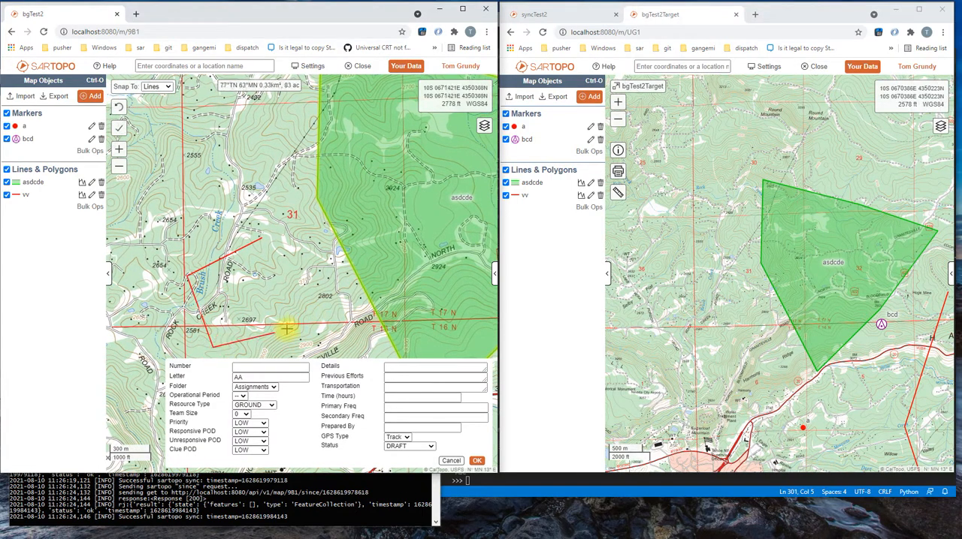
key(Return)
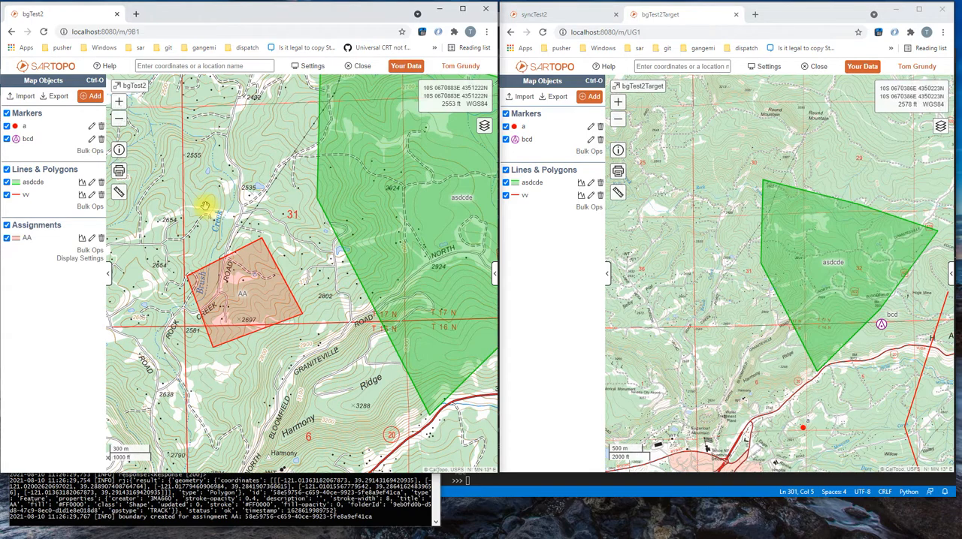
- Add a five-sided assignment of about 0.43 km² with letter AB, sharing the northern edge of assignment AA
key(a)
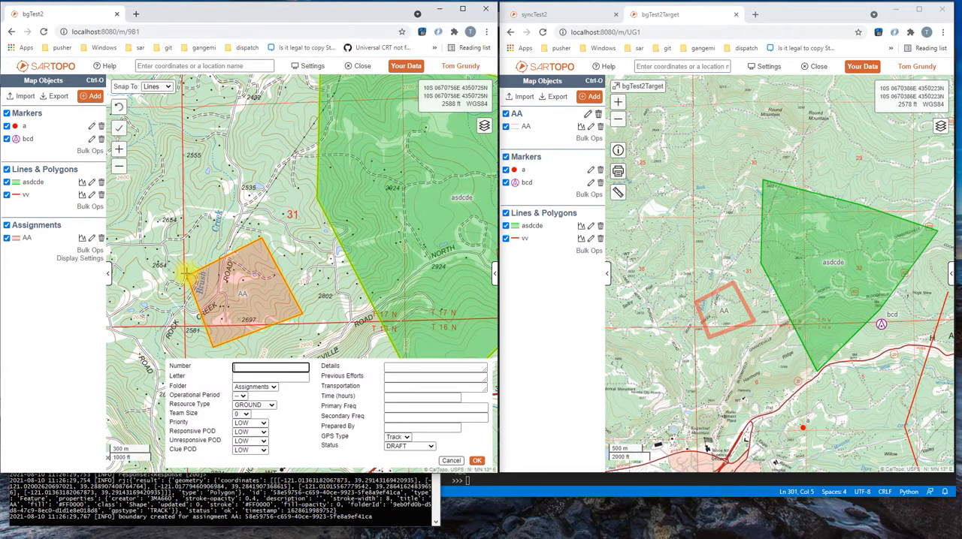
key(Tab)
text(AB)
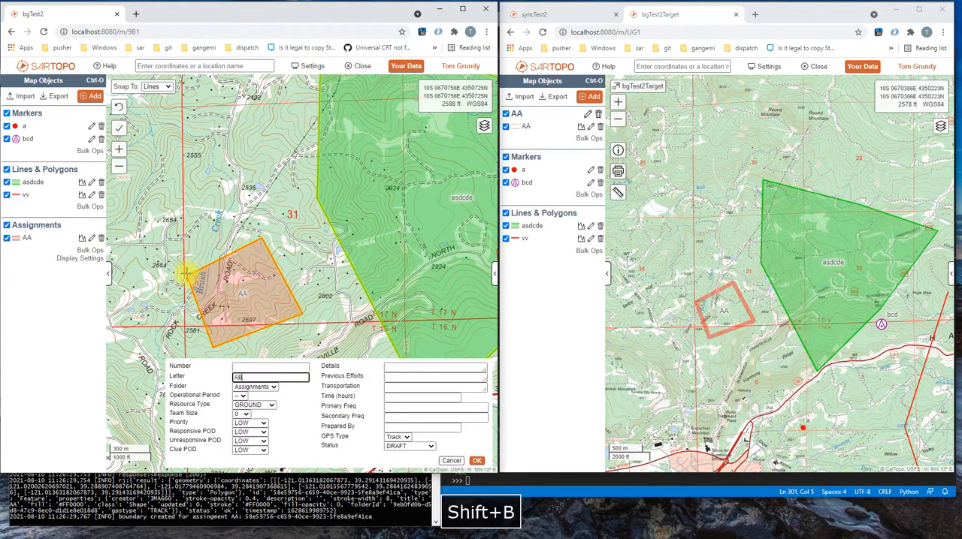
click(187, 275)
click(179, 187)
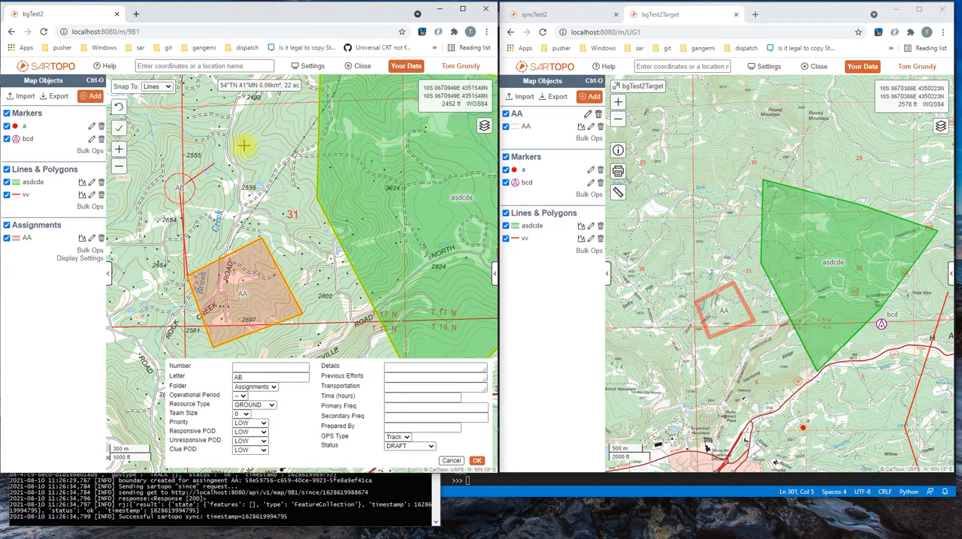
click(245, 146)
click(278, 202)
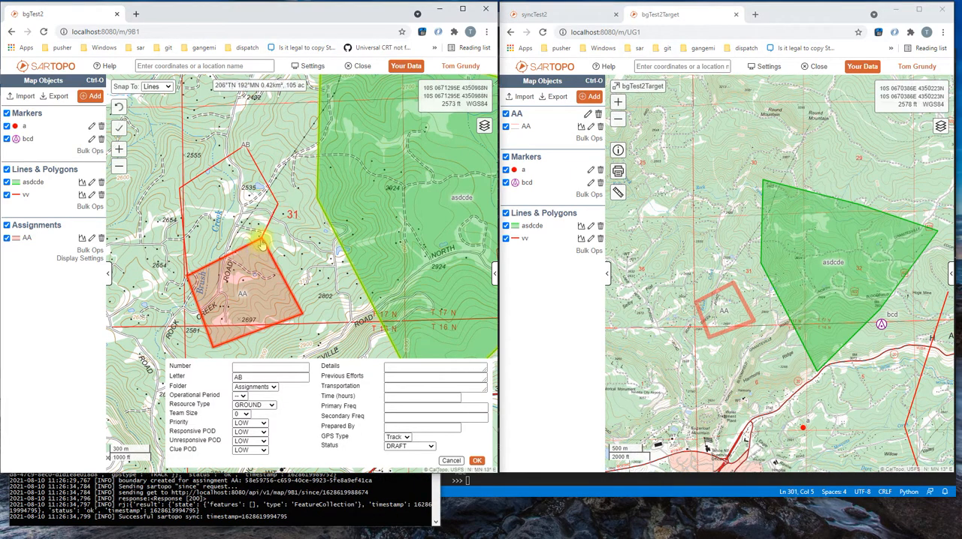
click(262, 242)
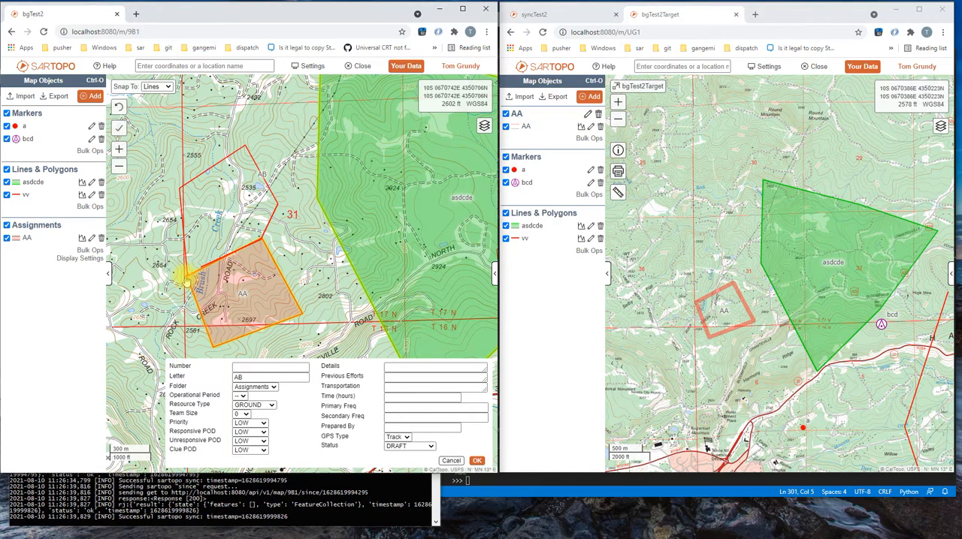
click(187, 276)
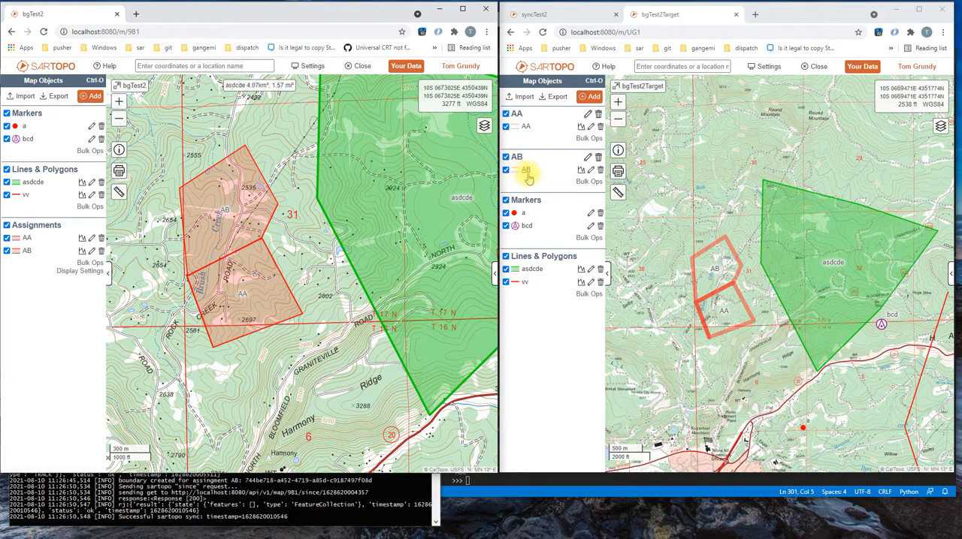
- Set the number of assignment AA to 103 in bgTest2 and save it
scroll(710, 281, up, 1)
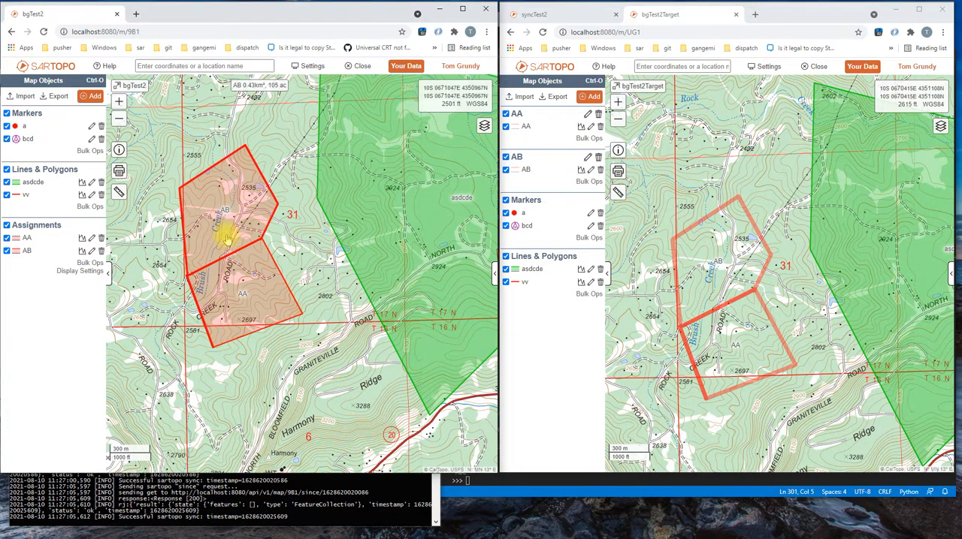
click(231, 305)
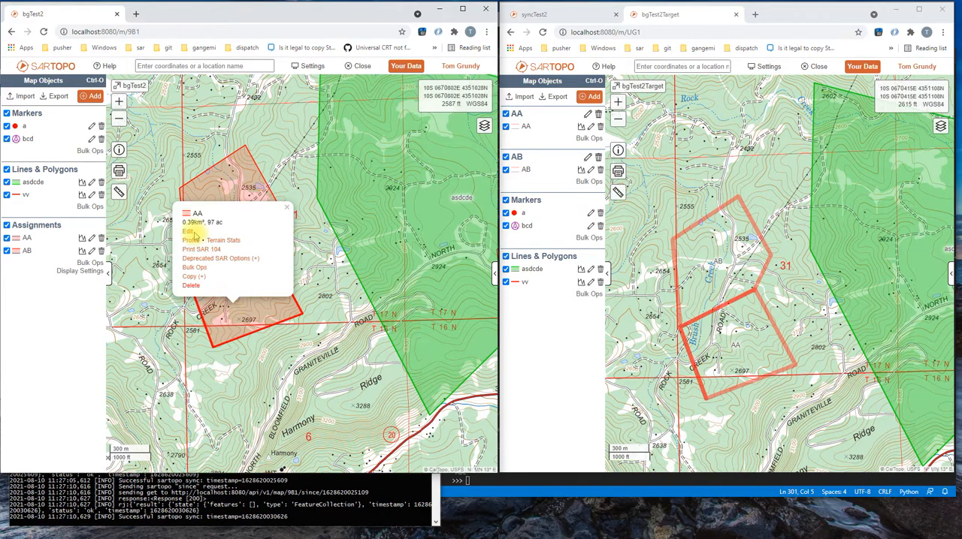
click(188, 233)
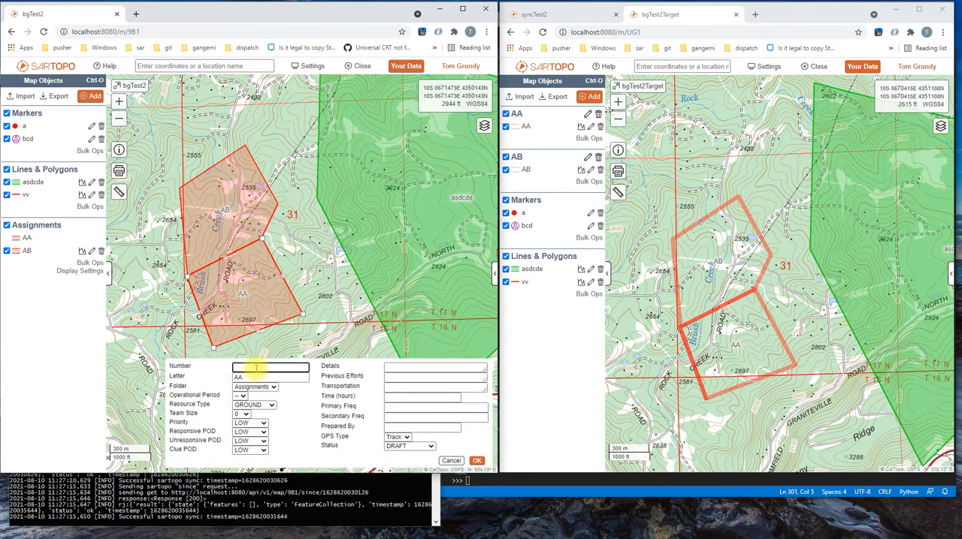
text(103)
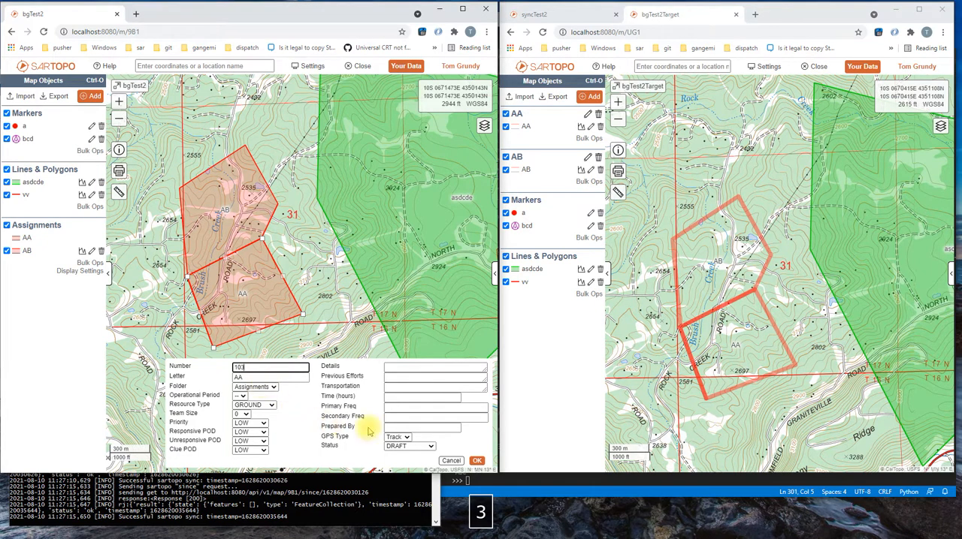
click(476, 461)
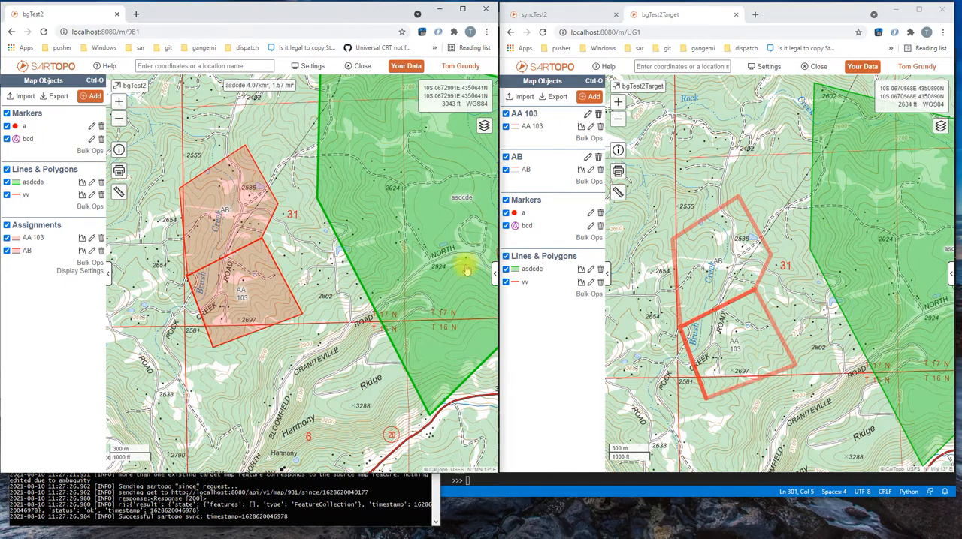
- Set the number of assignment AB to 105 in bgTest2 and save it
click(189, 265)
click(146, 187)
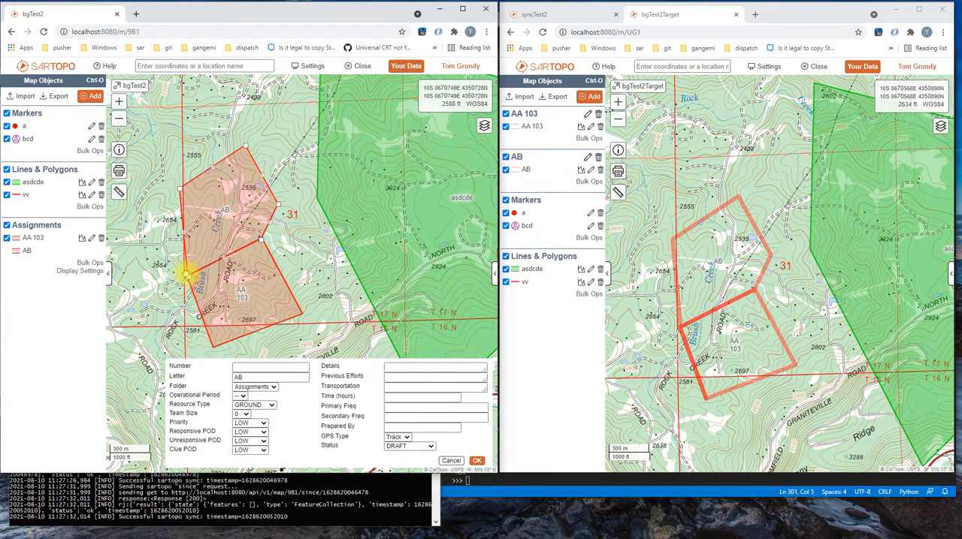
click(253, 367)
text(1)
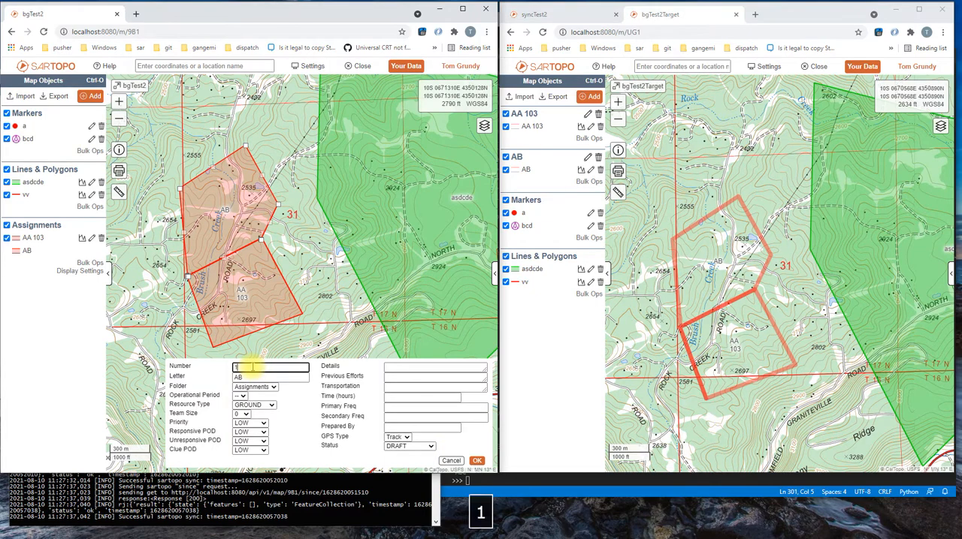
text(05)
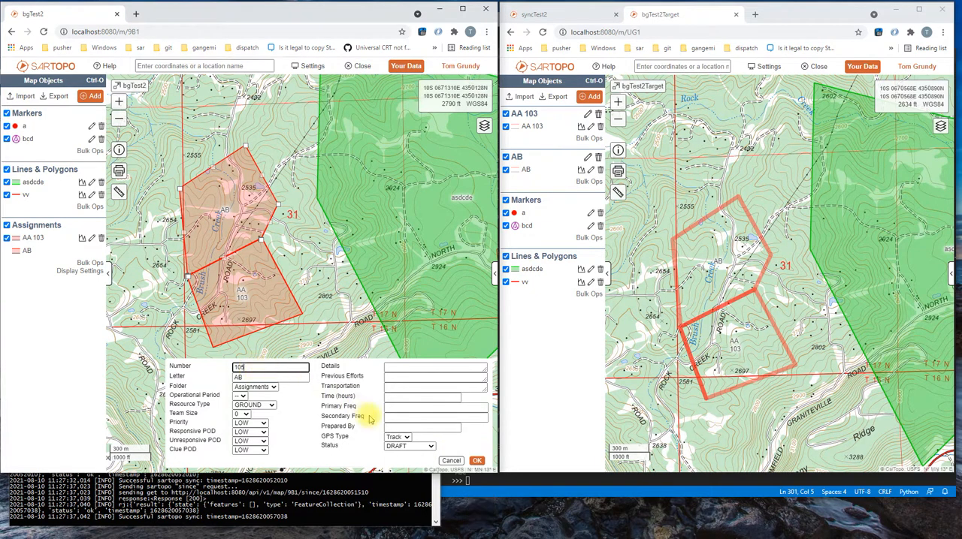
click(477, 460)
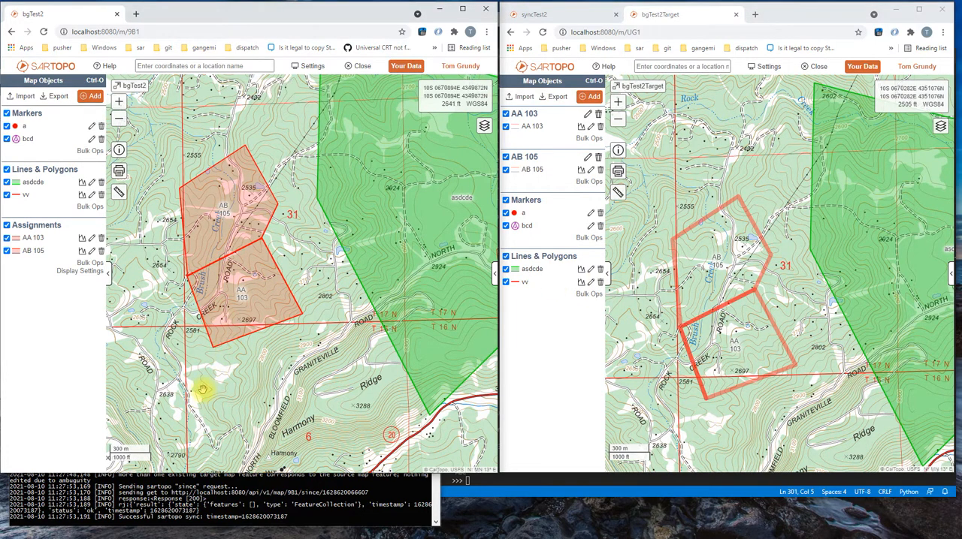
- Start a new line in bgTest2 just west of assignment AA 103 and label it AA103a
drag(202, 389, 256, 425)
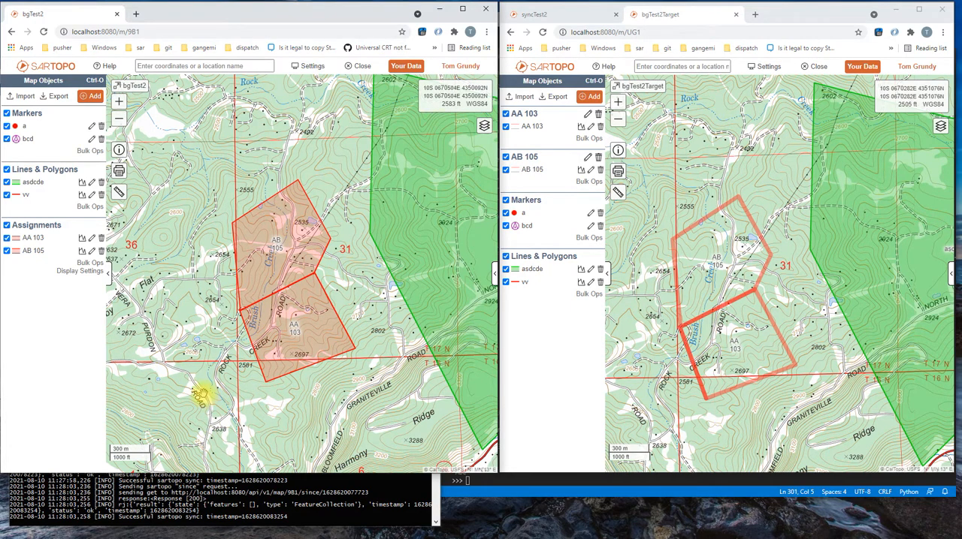
click(214, 347)
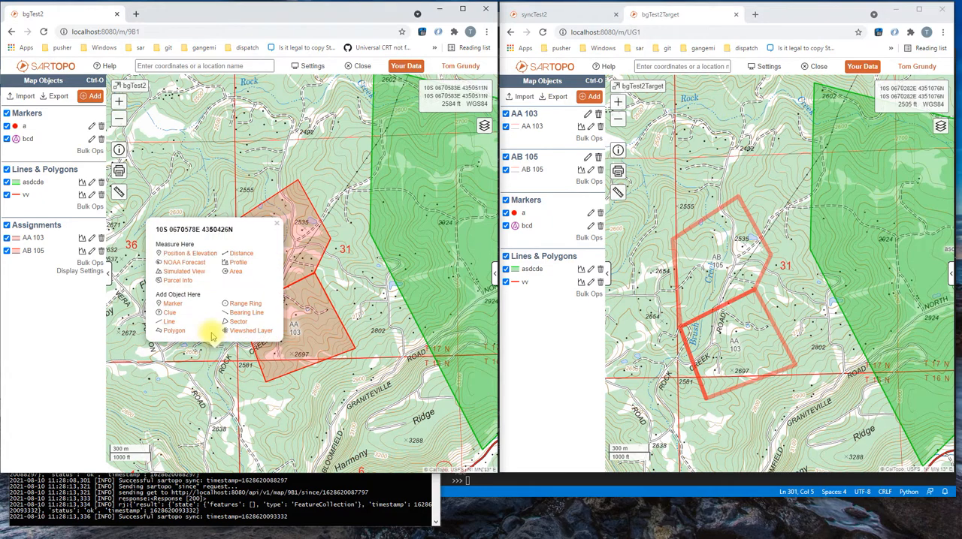
click(173, 307)
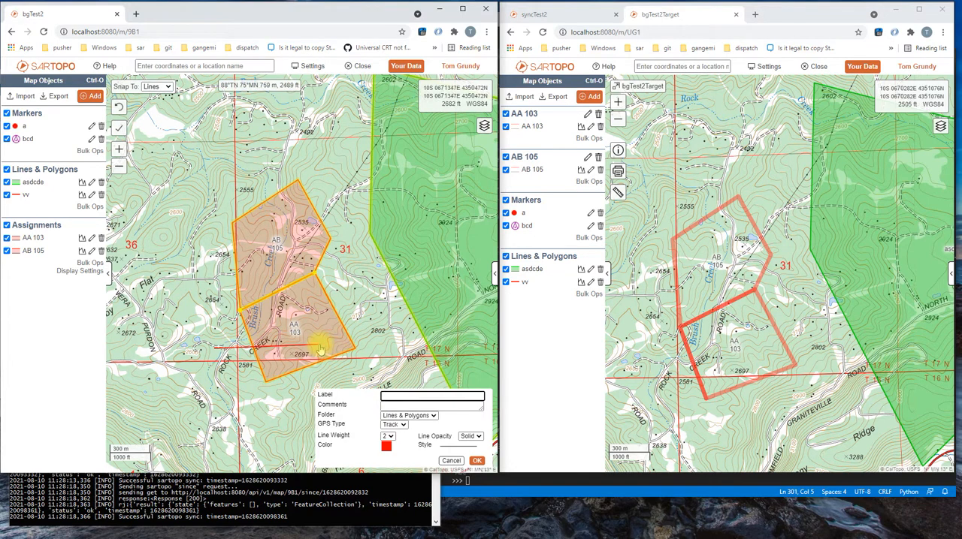
text(A)
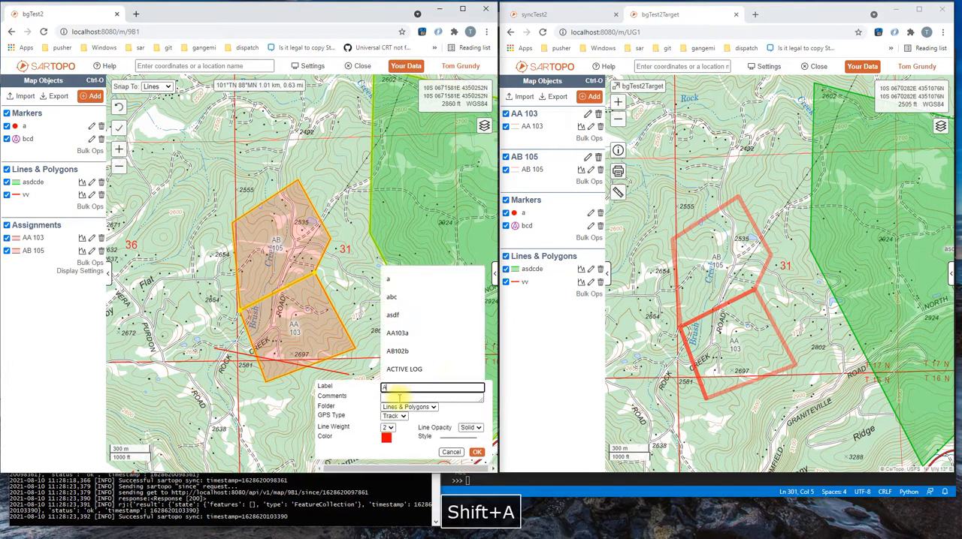
text(A103a)
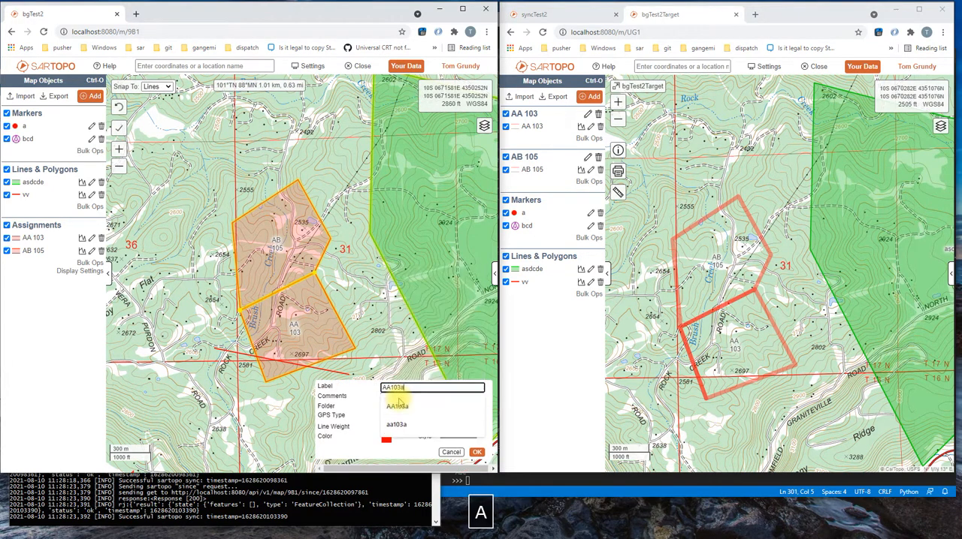
- Draw the AA103a track zigzagging through assignment AA 103 and back out west, about 2.6 km long, and save it
click(226, 346)
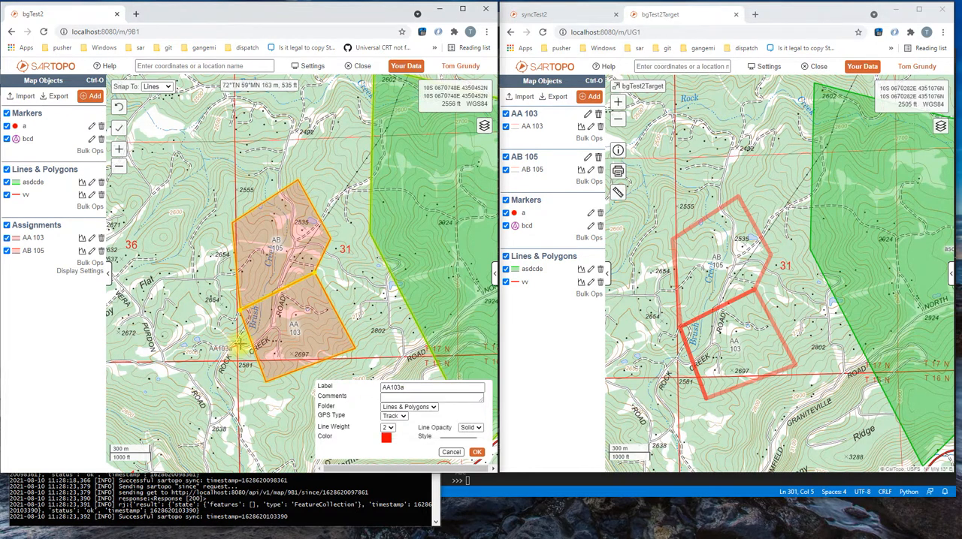
click(246, 342)
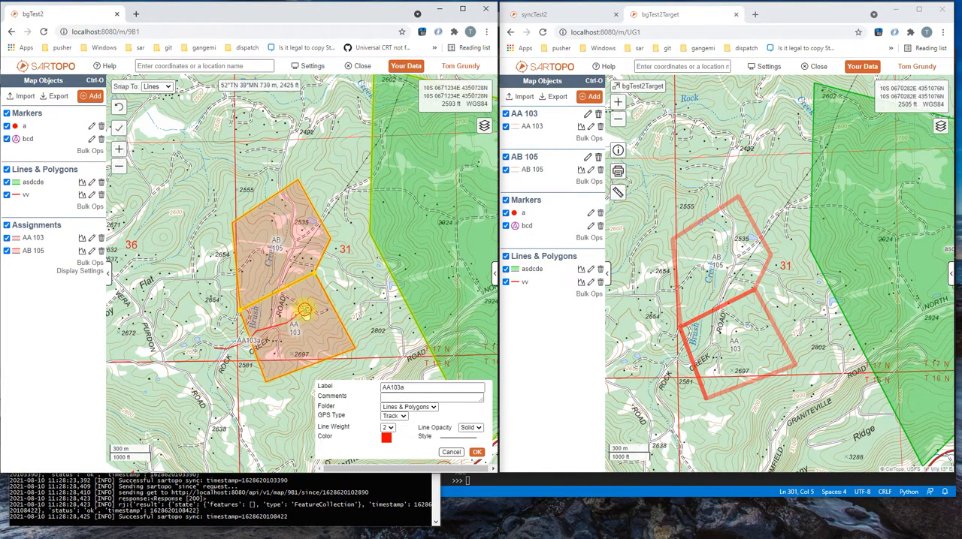
click(311, 317)
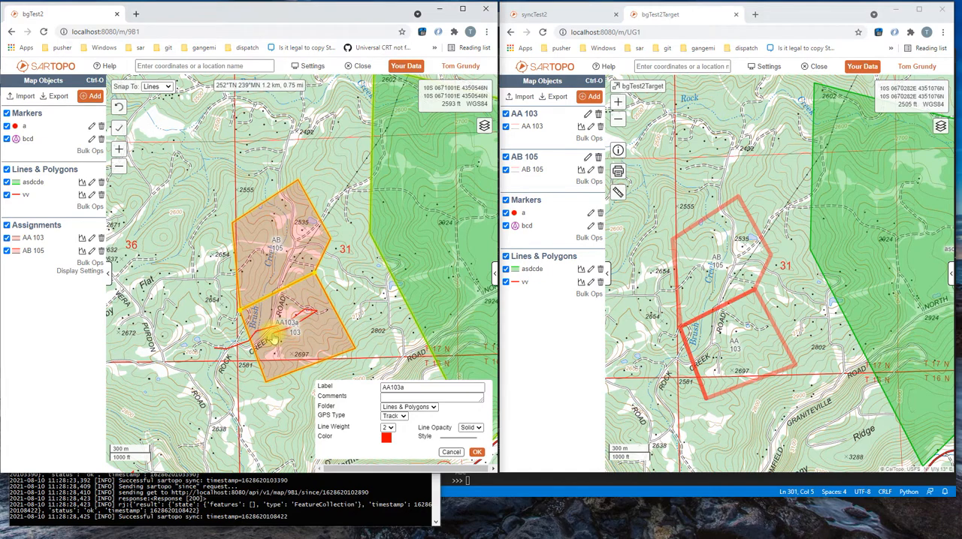
click(273, 332)
click(270, 346)
click(326, 336)
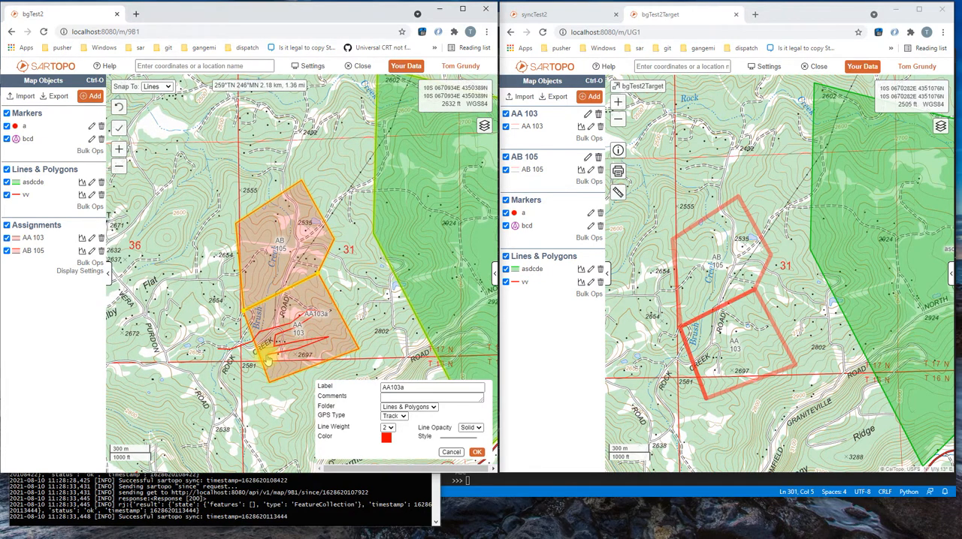
click(260, 361)
click(262, 343)
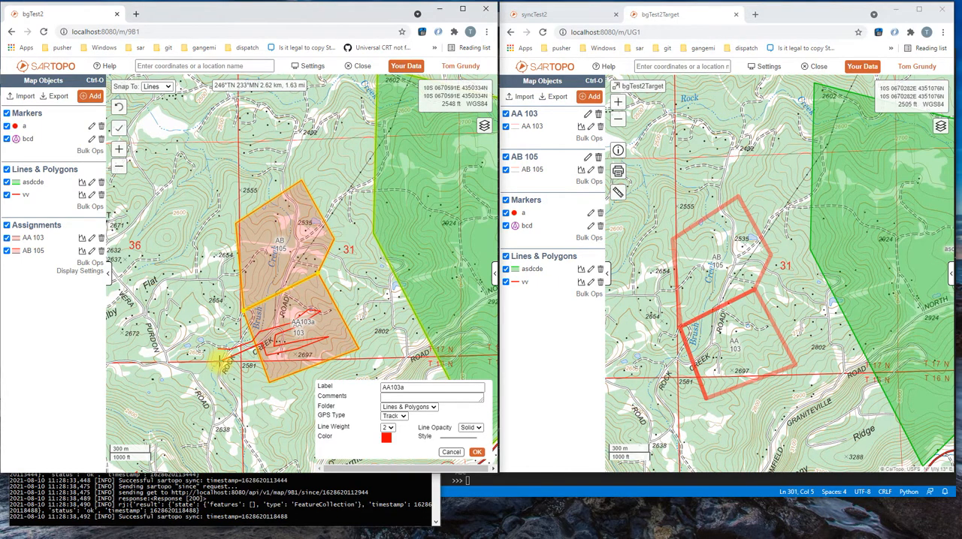
key(Return)
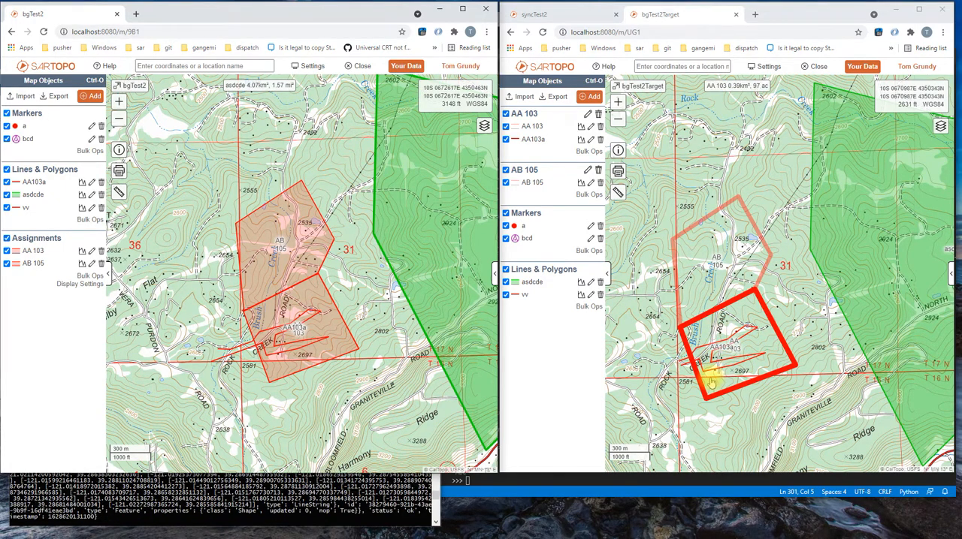
- Start a second line west of assignment AA 103 in bgTest2 and label it AA103b
click(220, 343)
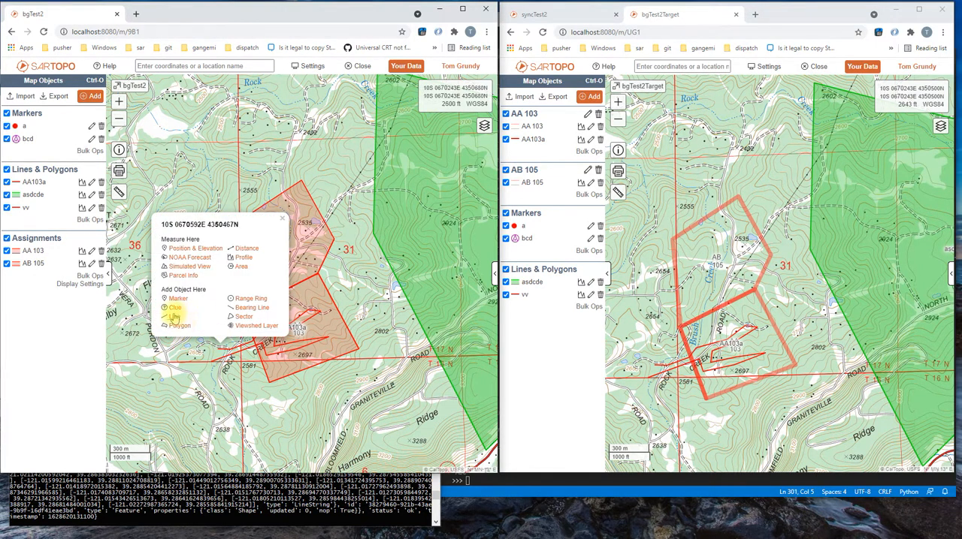
click(183, 311)
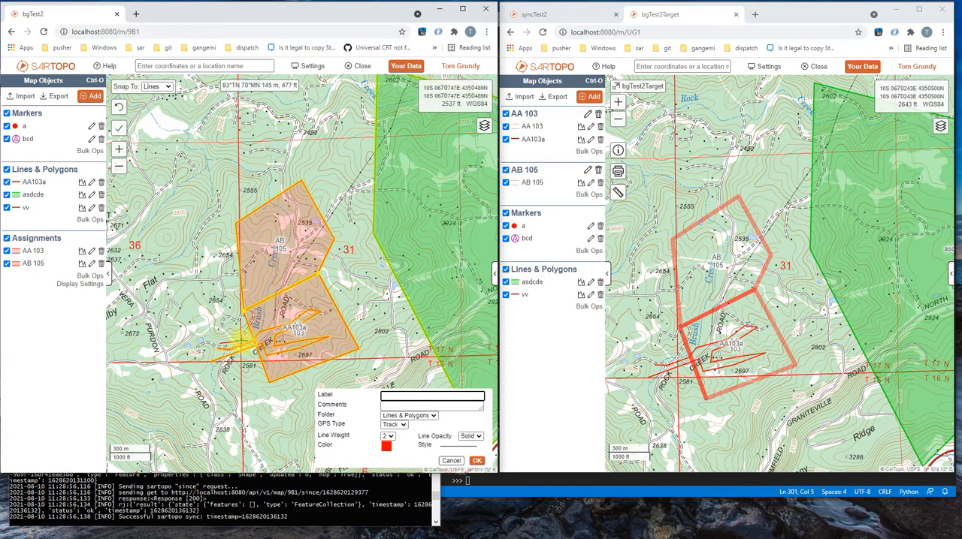
text(AA1)
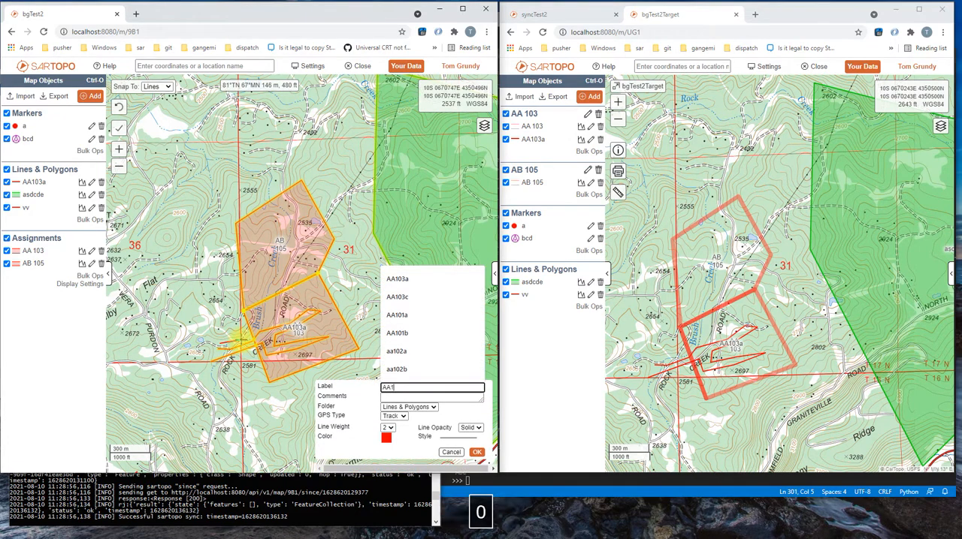
text(03b)
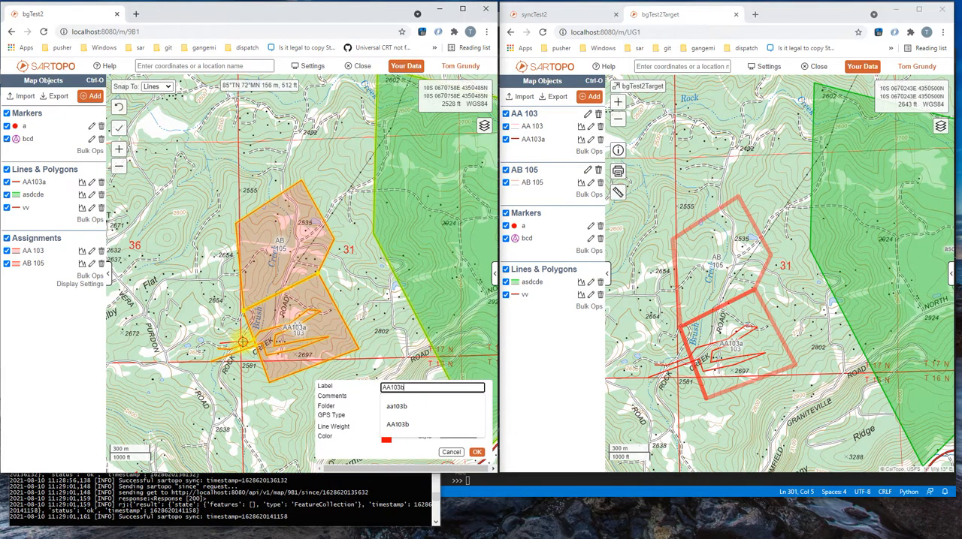
- Draw the AA103b track about 3.5 km long, weaving in and out of assignment AA 103, save it, and inspect its copy in bgTest2Target
click(319, 309)
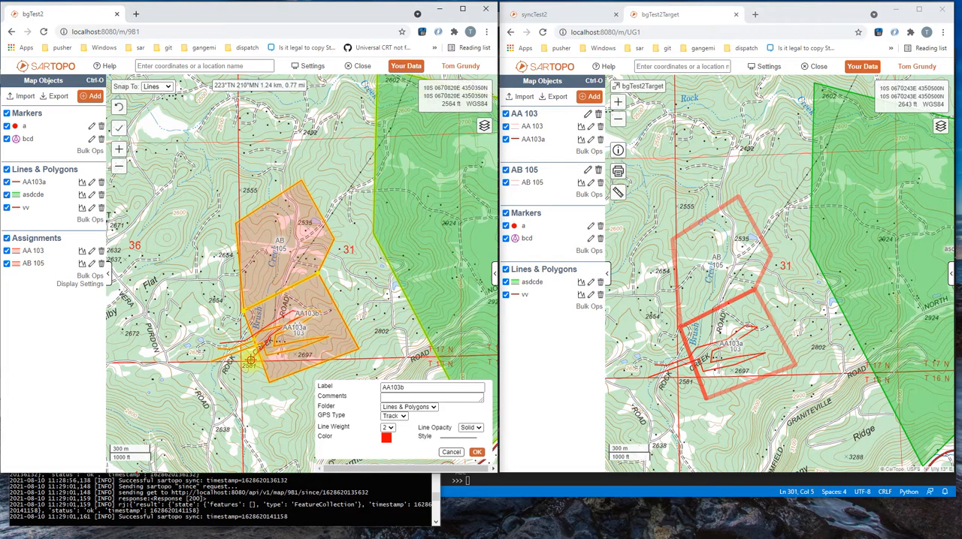
click(230, 370)
click(231, 386)
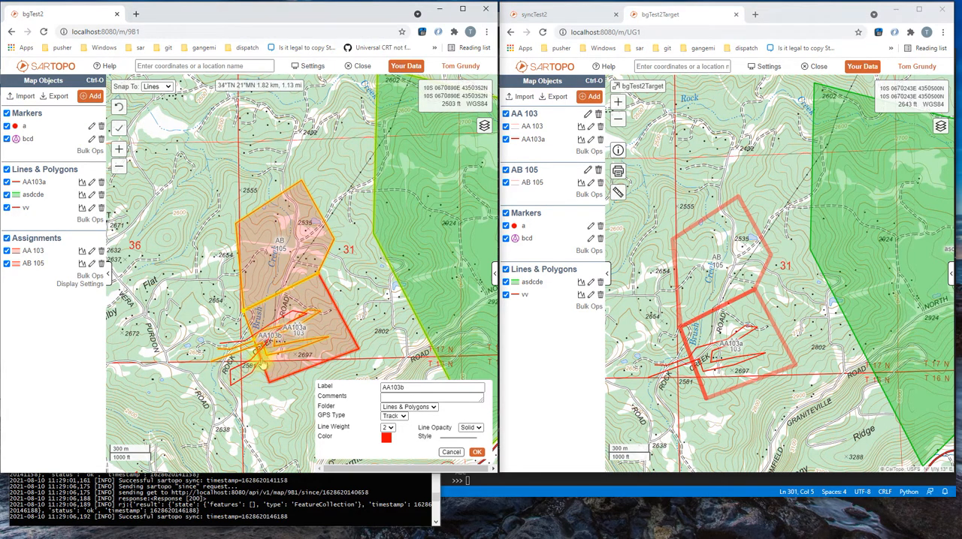
click(328, 337)
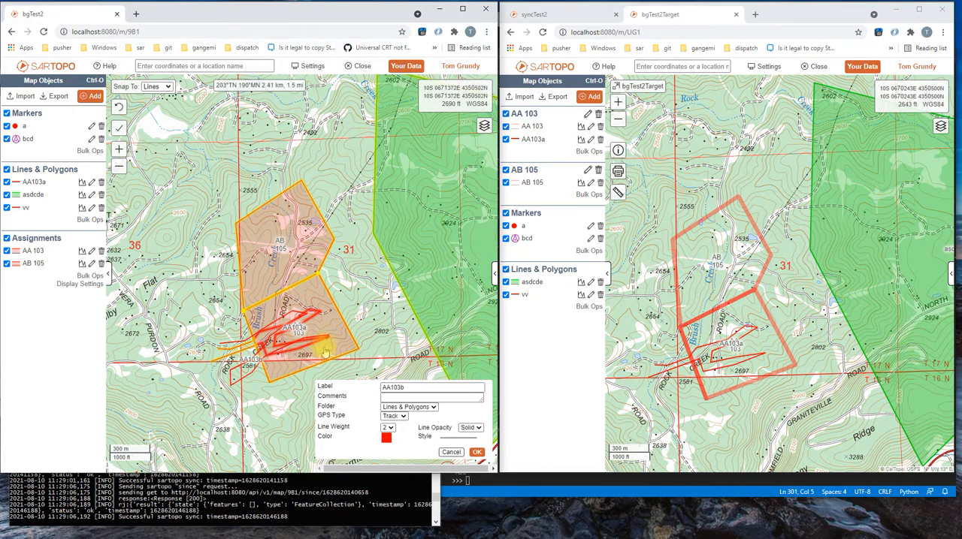
click(323, 352)
click(284, 339)
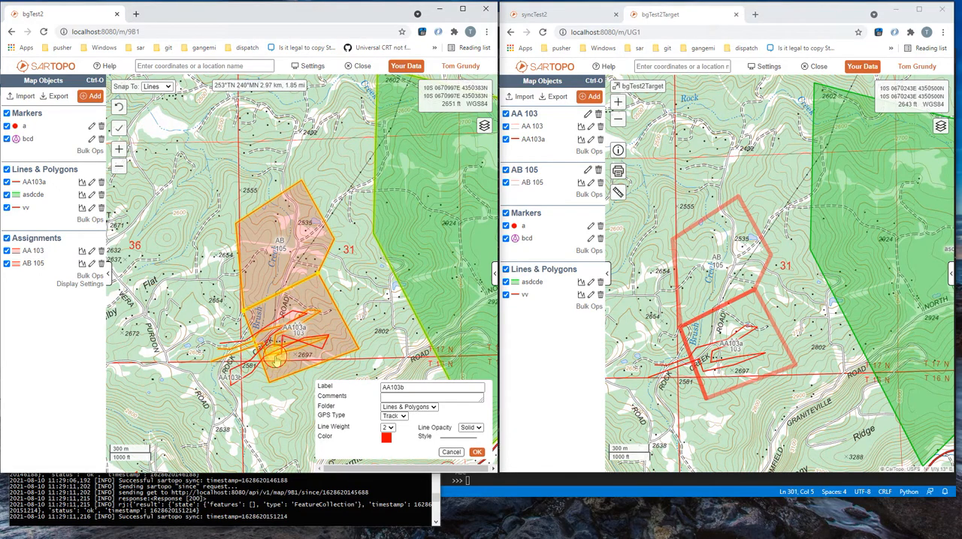
click(276, 359)
click(272, 344)
click(266, 370)
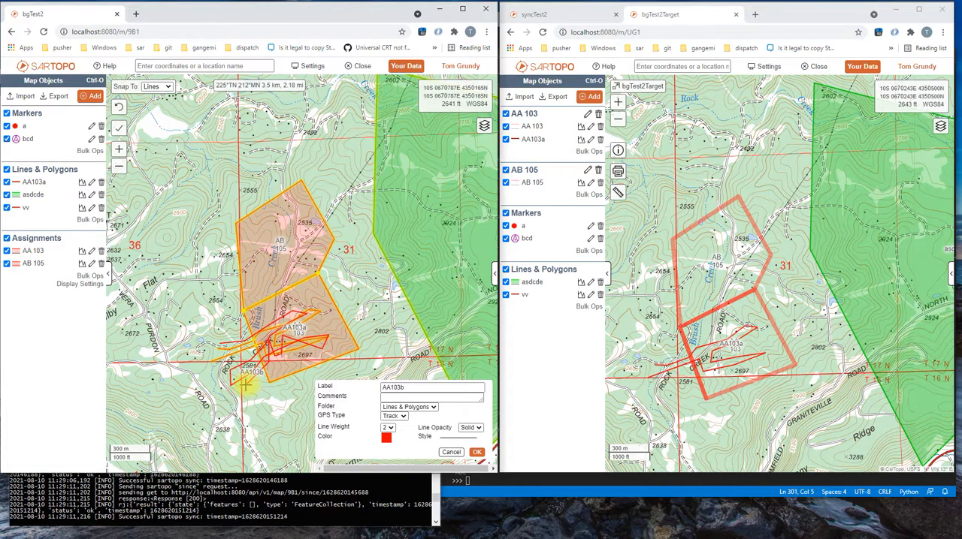
key(Return)
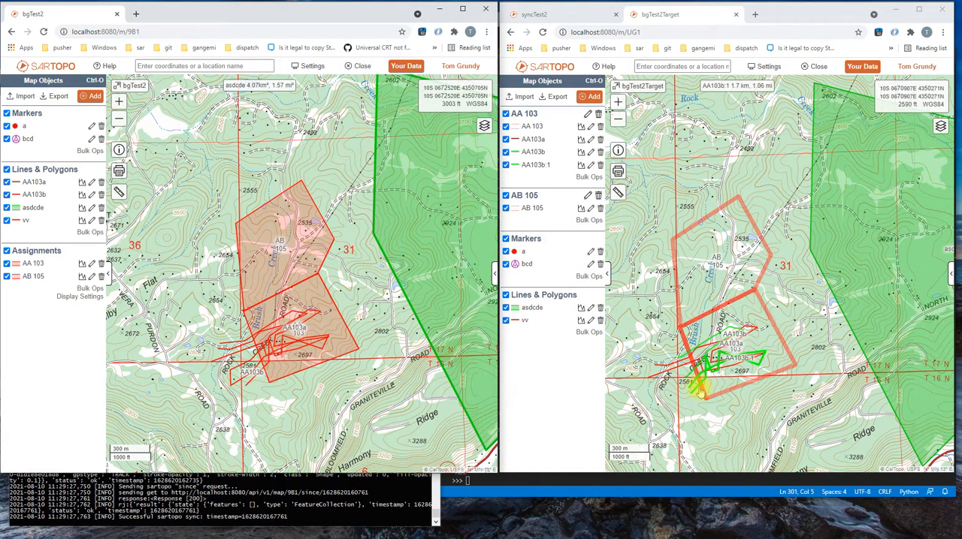
scroll(698, 387, up, 1)
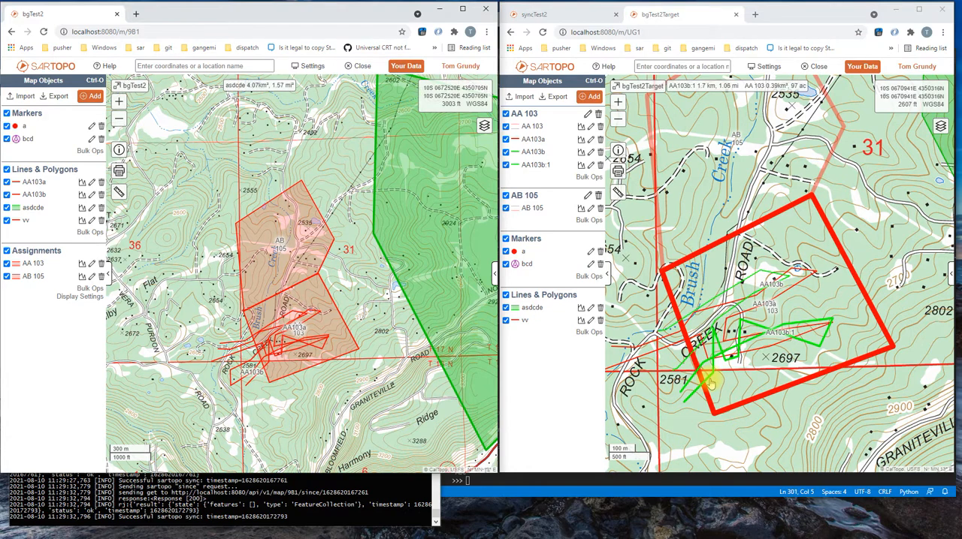
scroll(712, 354, down, 1)
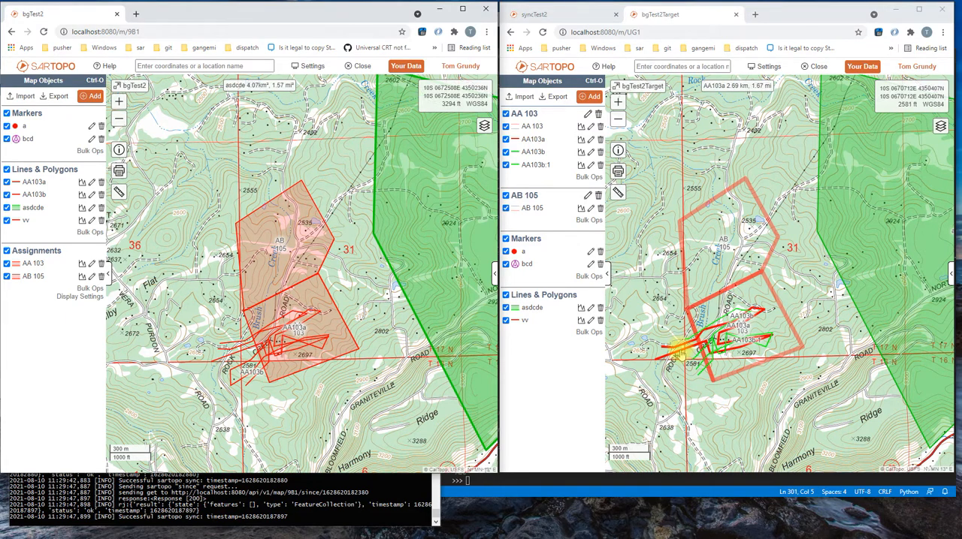
- Start a third line in bgTest2 just south of assignment AA 103 and label it AA103c
click(256, 390)
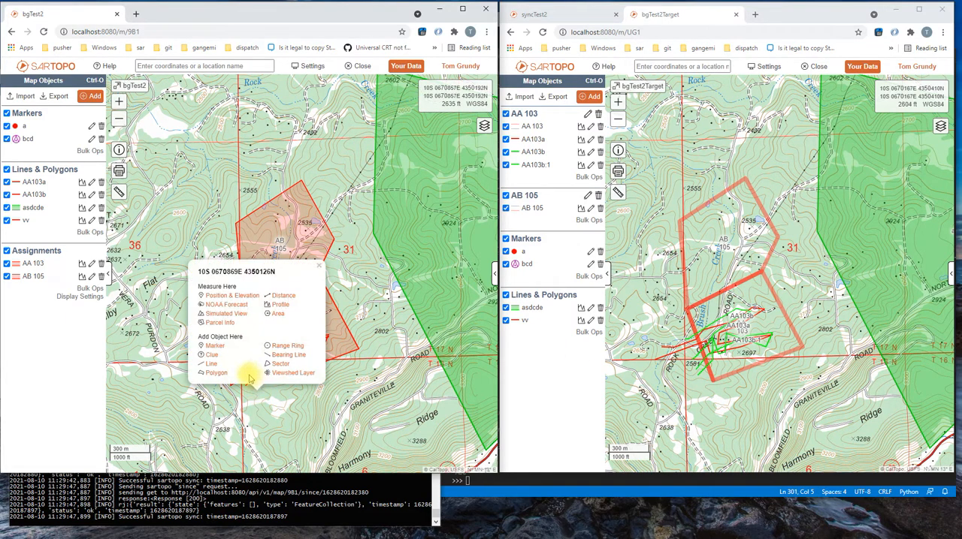
click(214, 364)
text(AA103)
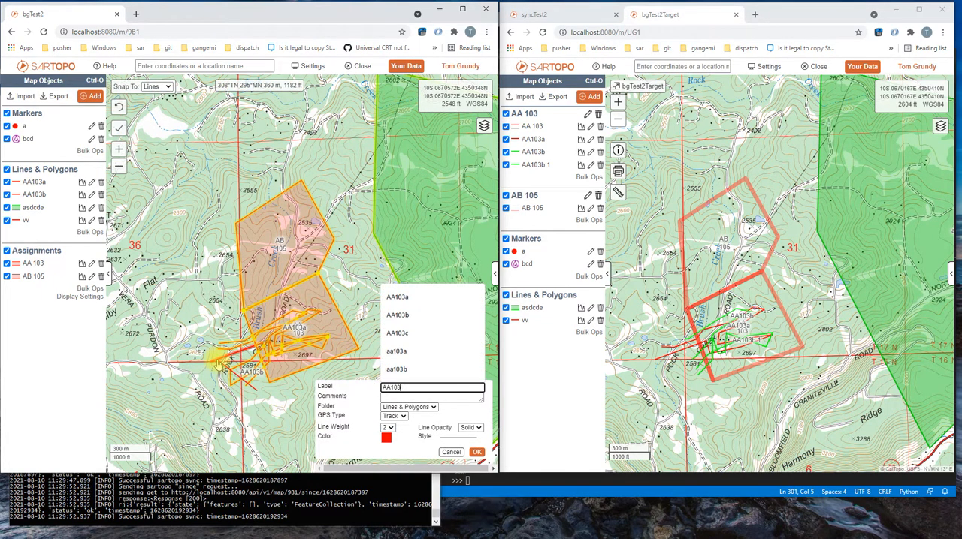
text(c)
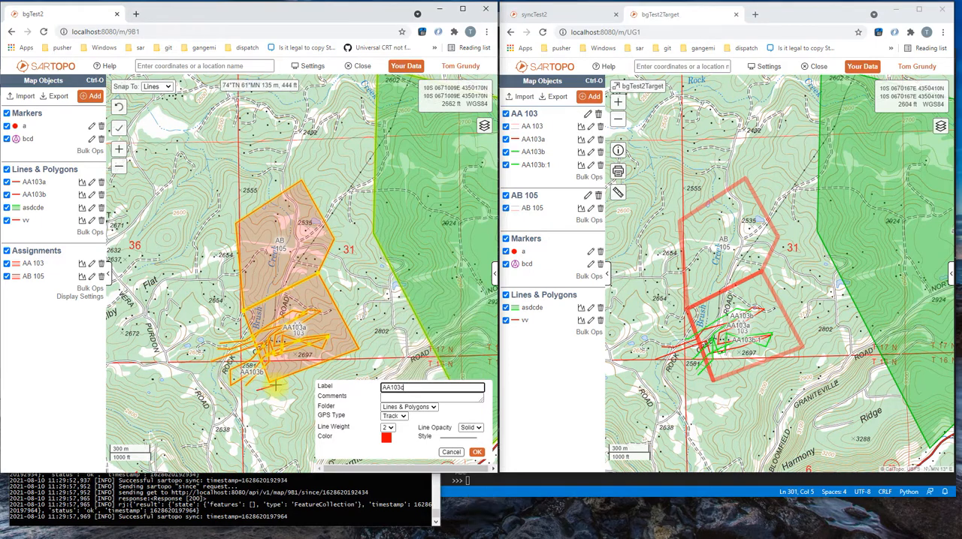
- Draw the AA103c track zigzagging inside assignment AA 103, leaving it to the southwest and continuing north along Purdon Road
click(277, 358)
click(313, 330)
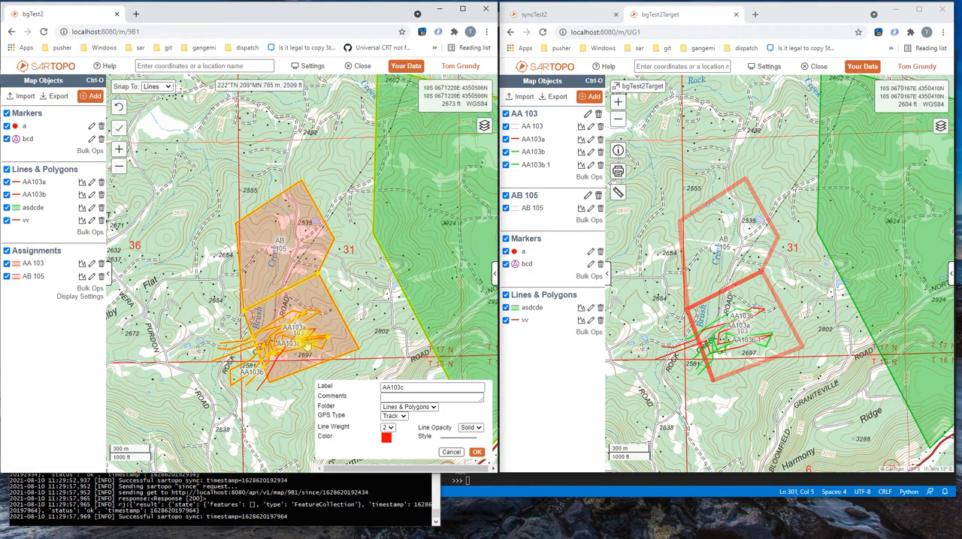
double_click(279, 330)
click(285, 368)
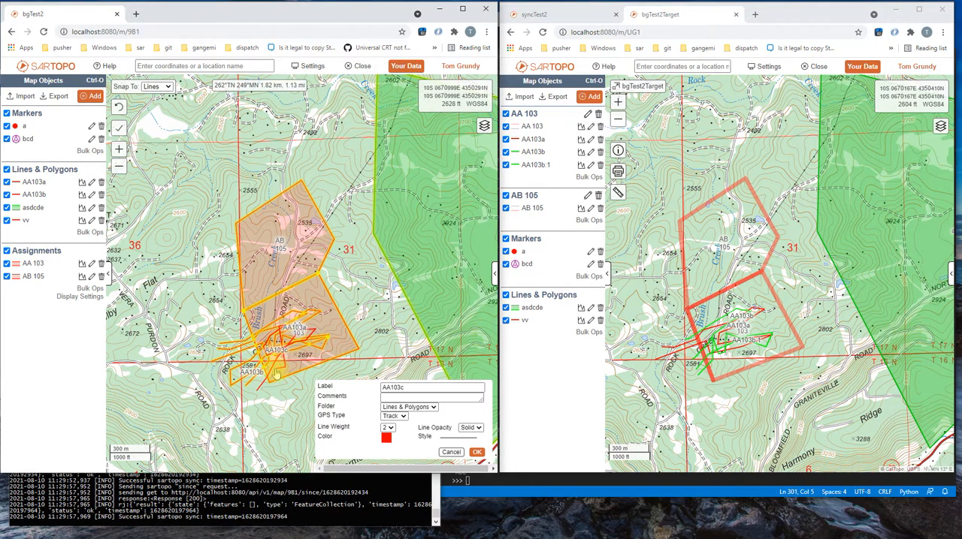
click(273, 367)
click(244, 390)
click(195, 399)
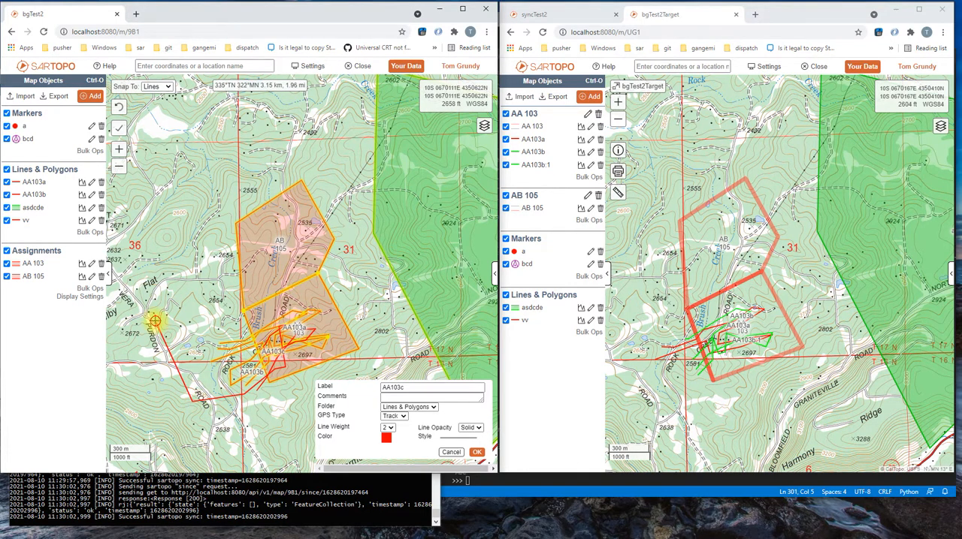
double_click(142, 254)
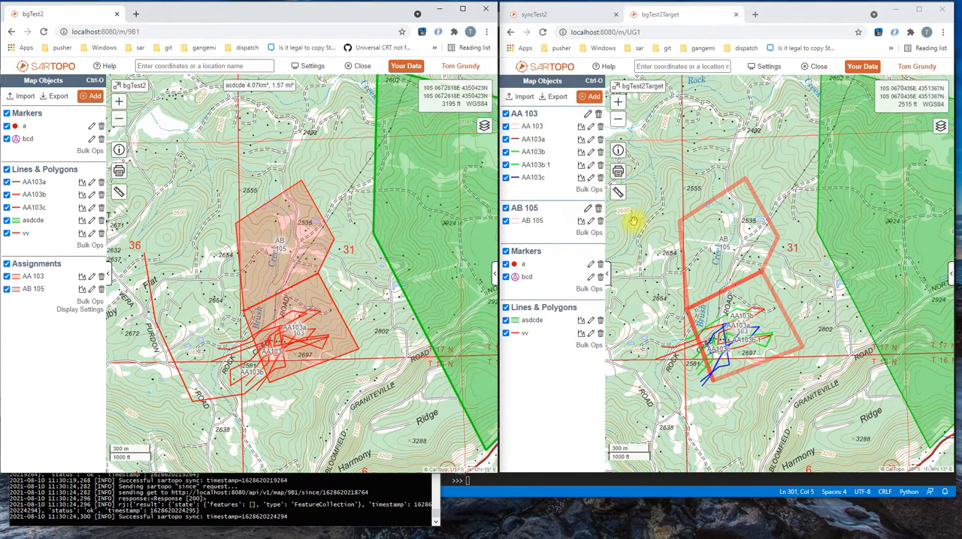
- Hide the AB 105 folder in bgTest2Target and frame a print page around assignment AA 103 at about 1:6607 scale
click(508, 210)
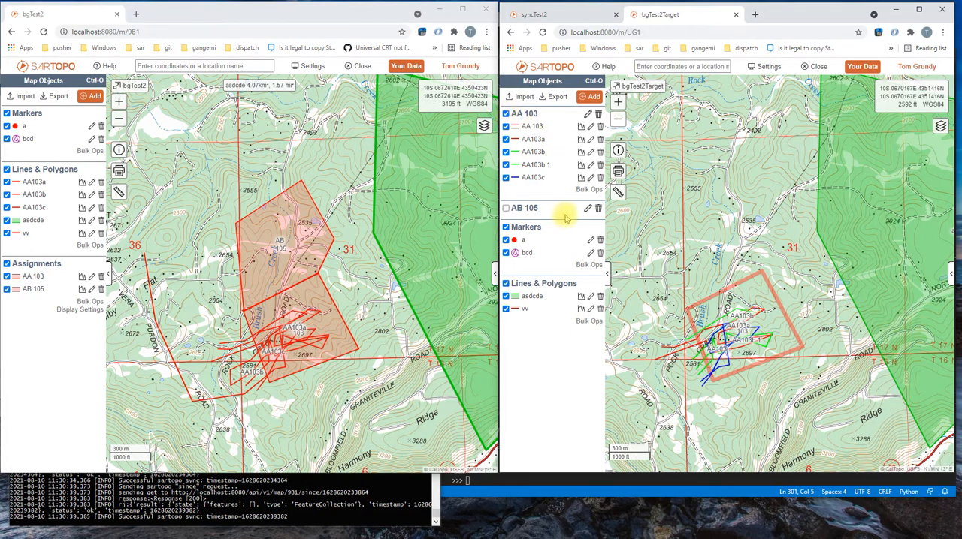
click(618, 172)
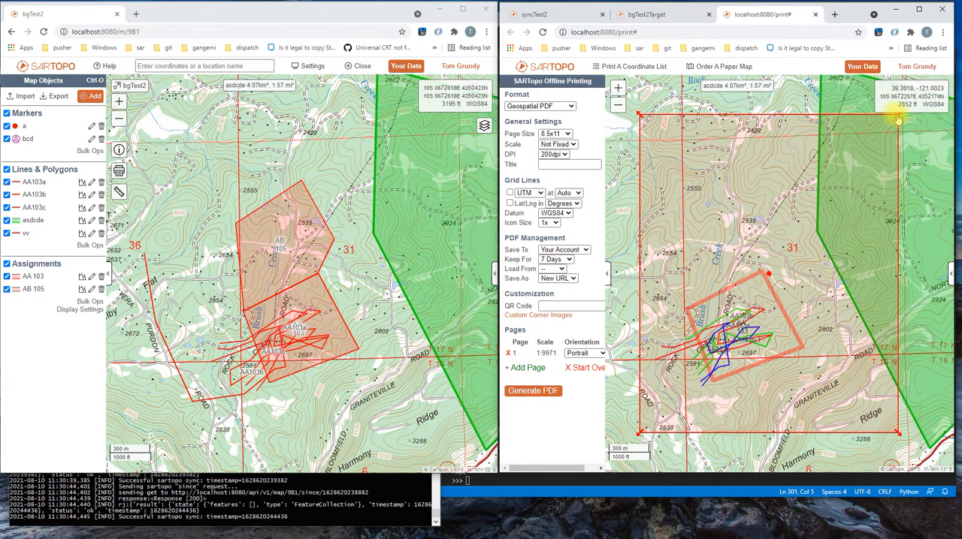
drag(897, 118, 844, 221)
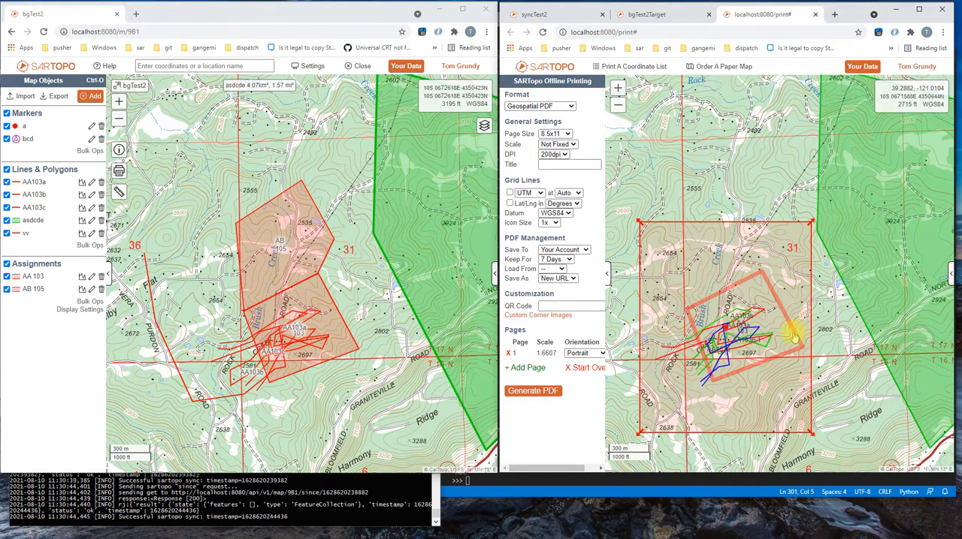
drag(726, 332, 737, 336)
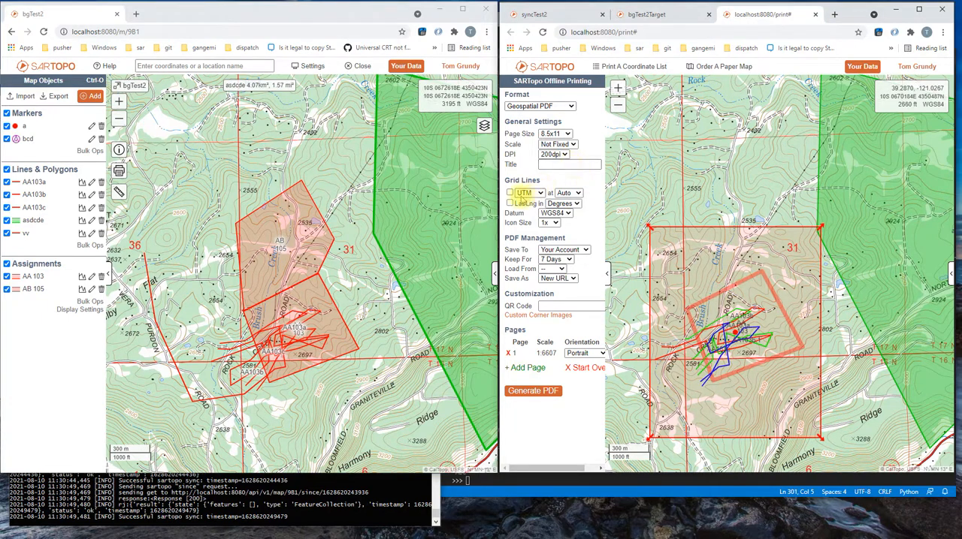
- Enable UTM grid lines, enter a title for the AA 103 print, and generate the geospatial PDF
click(510, 194)
click(548, 166)
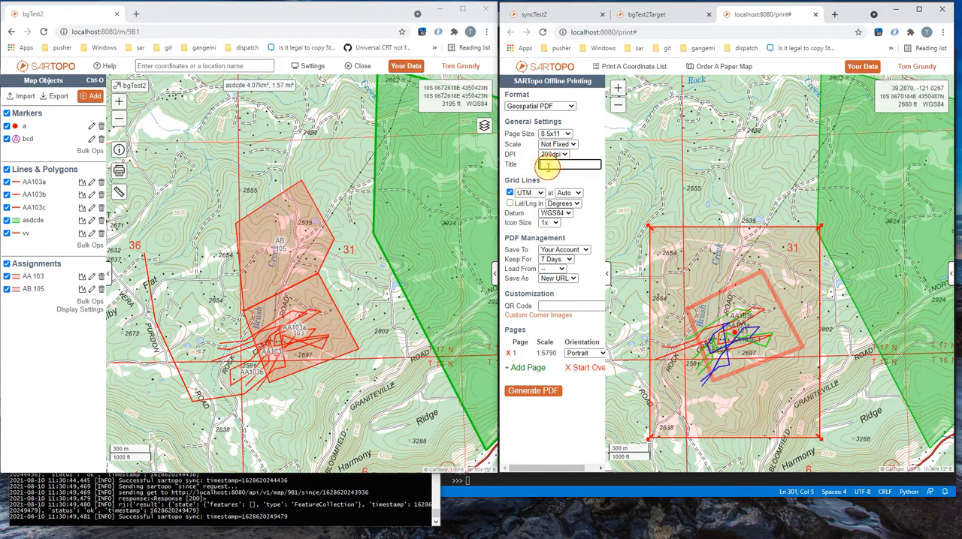
text(AA10)
key(BackSpace)
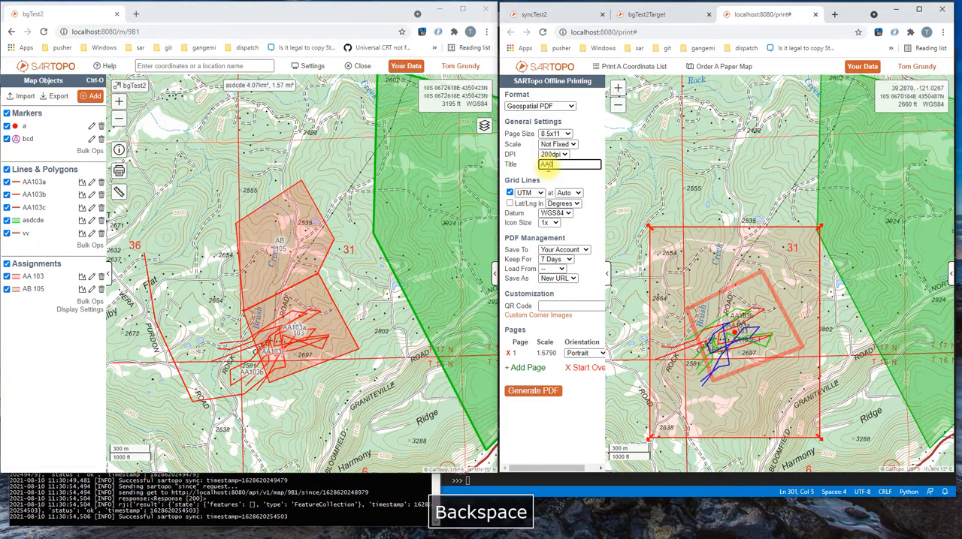
text(03)
key(BackSpace)
click(529, 392)
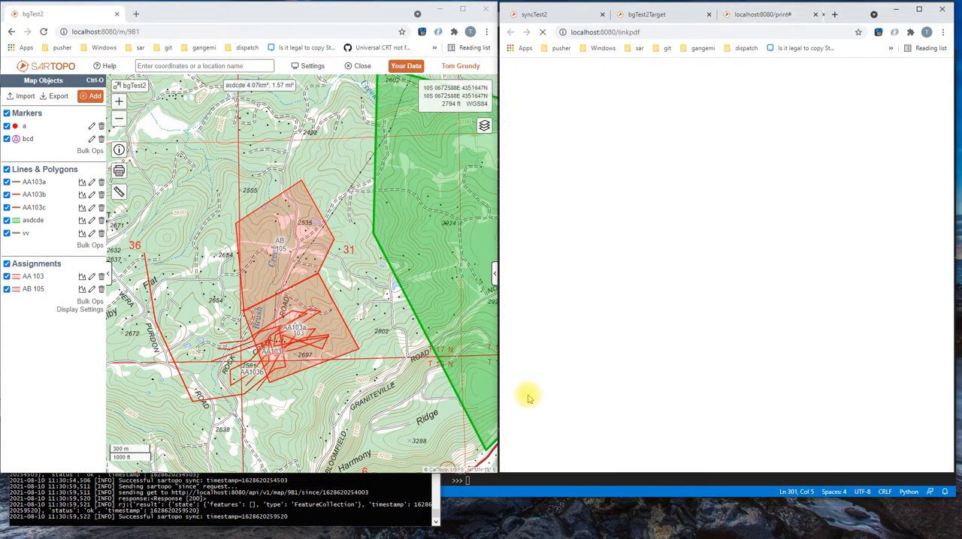